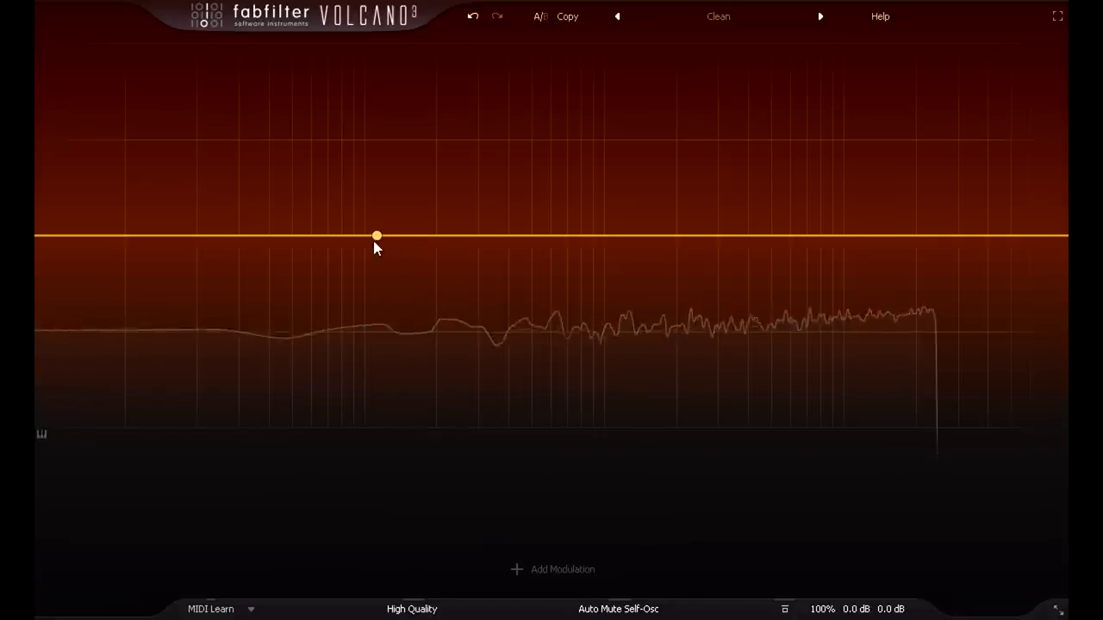
- Add four filter bands and turn band 4's output level down to -INF
click(358, 238)
click(453, 237)
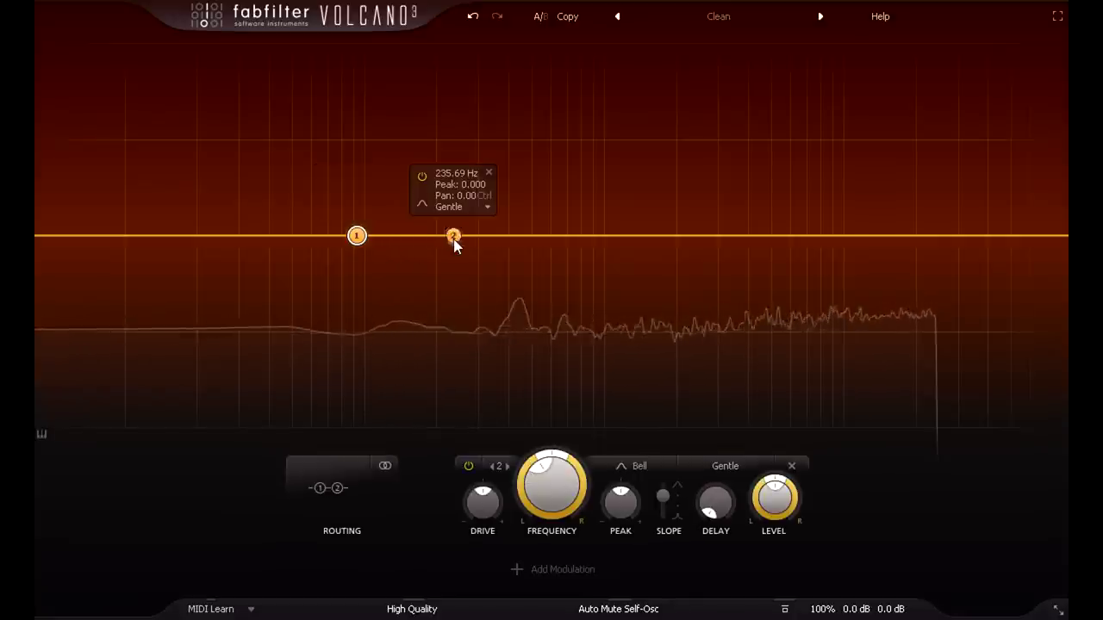
click(555, 236)
click(667, 237)
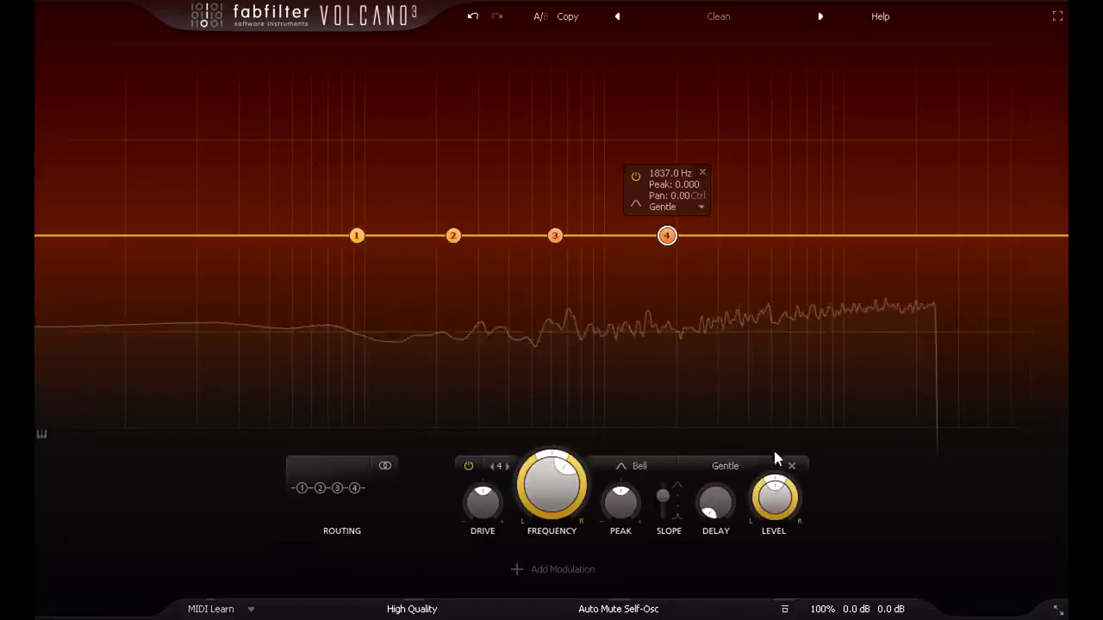
drag(773, 498, 773, 560)
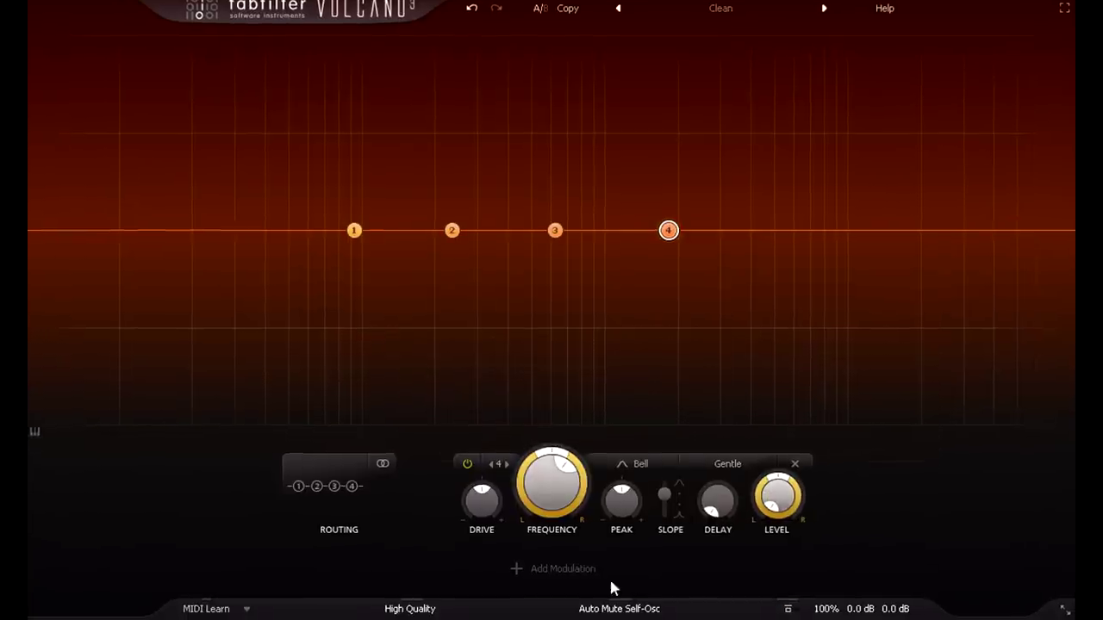
- Add a MIDI-triggered envelope generator modulating band 4's level with amount 0.5
click(535, 570)
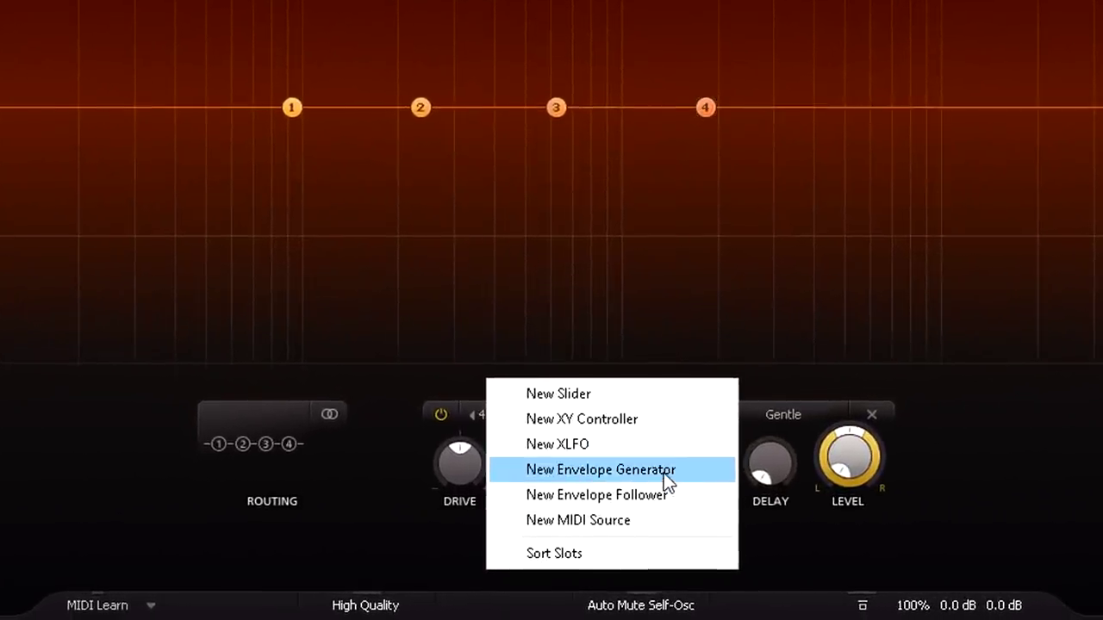
click(663, 473)
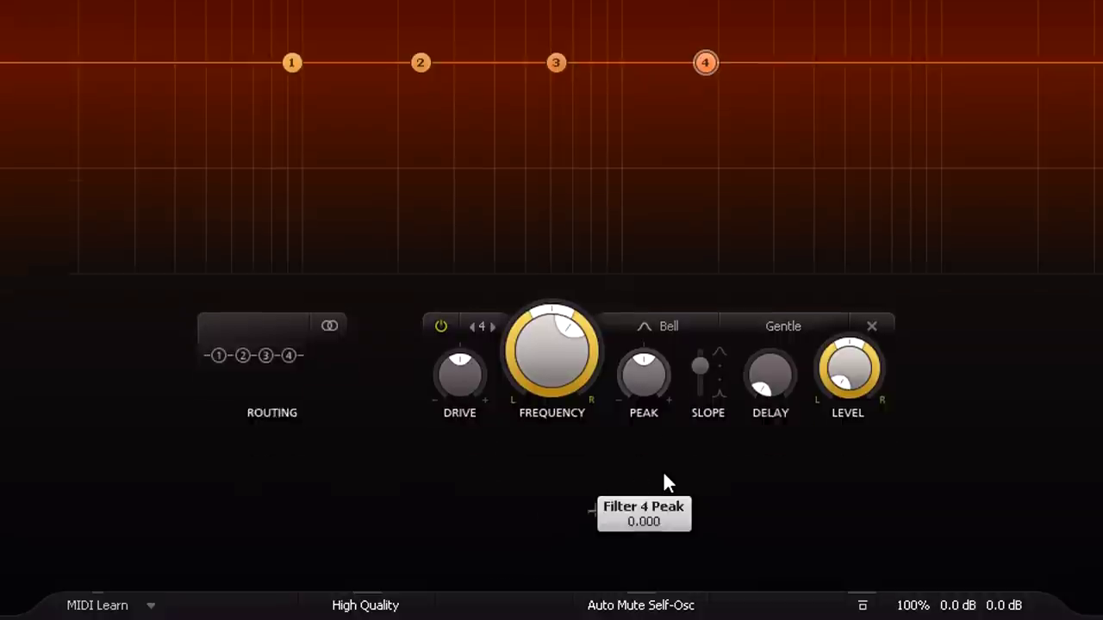
click(389, 448)
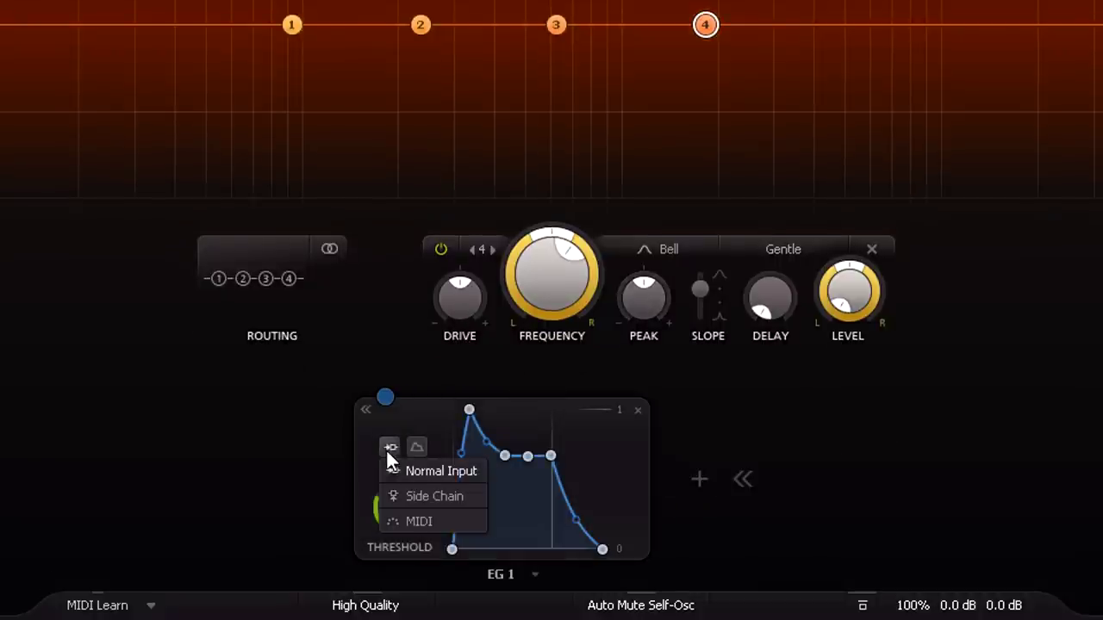
click(423, 521)
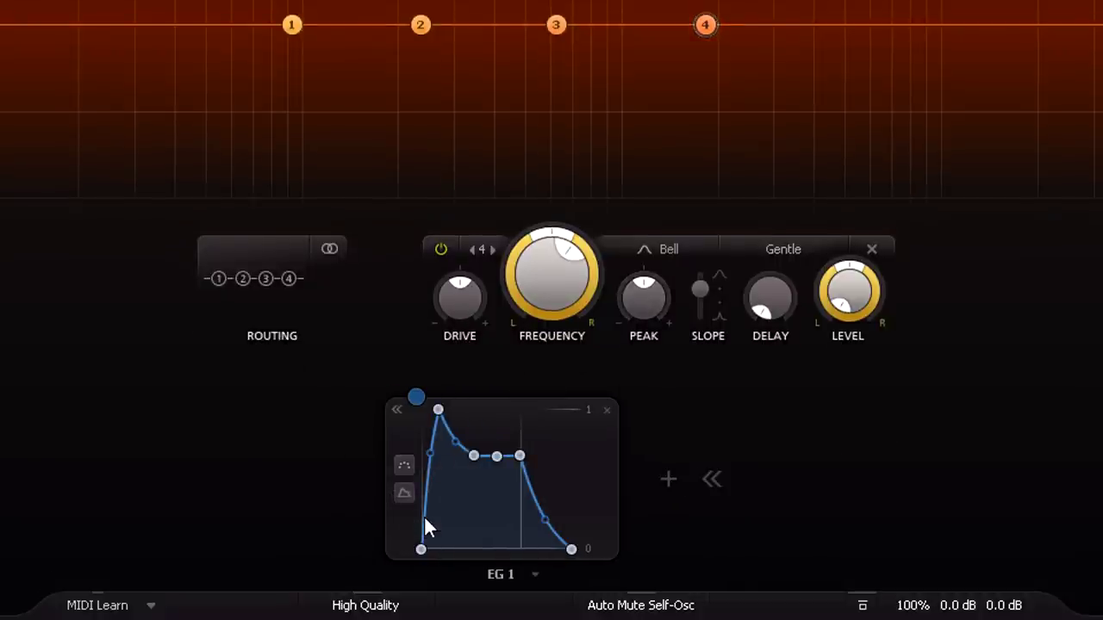
drag(419, 397, 849, 300)
double_click(966, 308)
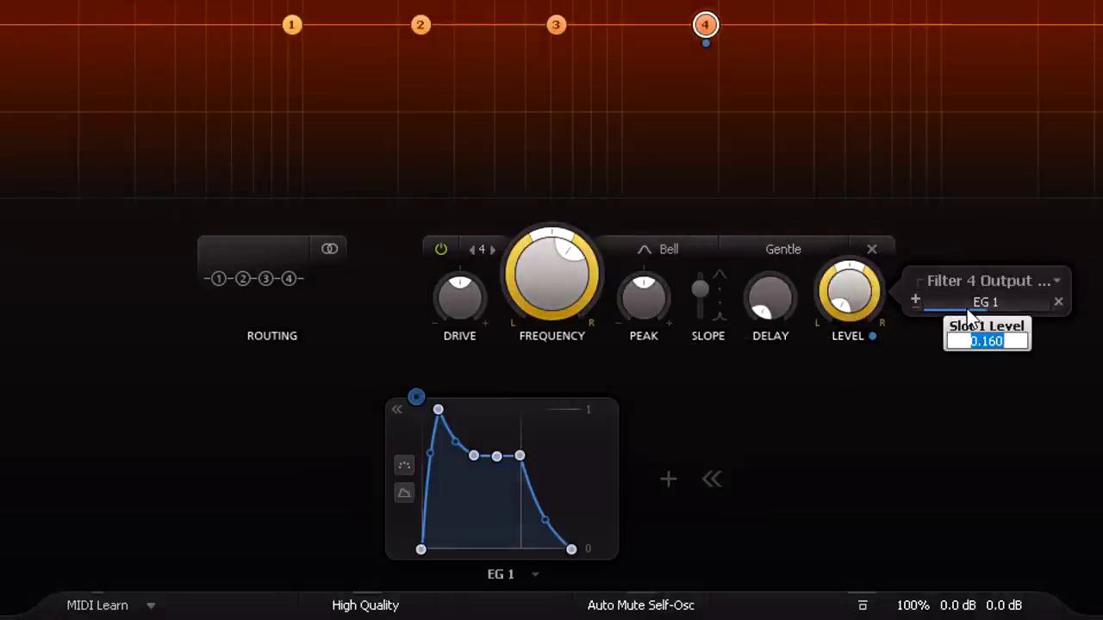
text(0.5)
key(Return)
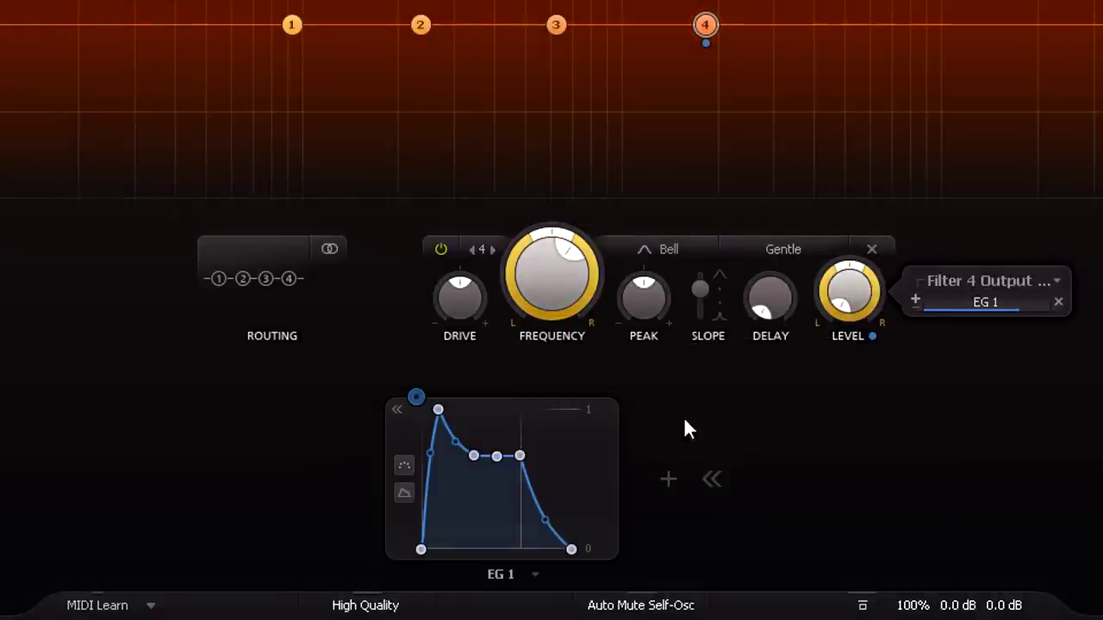
- Shape the envelope: attack 0.000 sec, decay about 0.46 sec, release about 0.29 sec
mouse_move(435, 415)
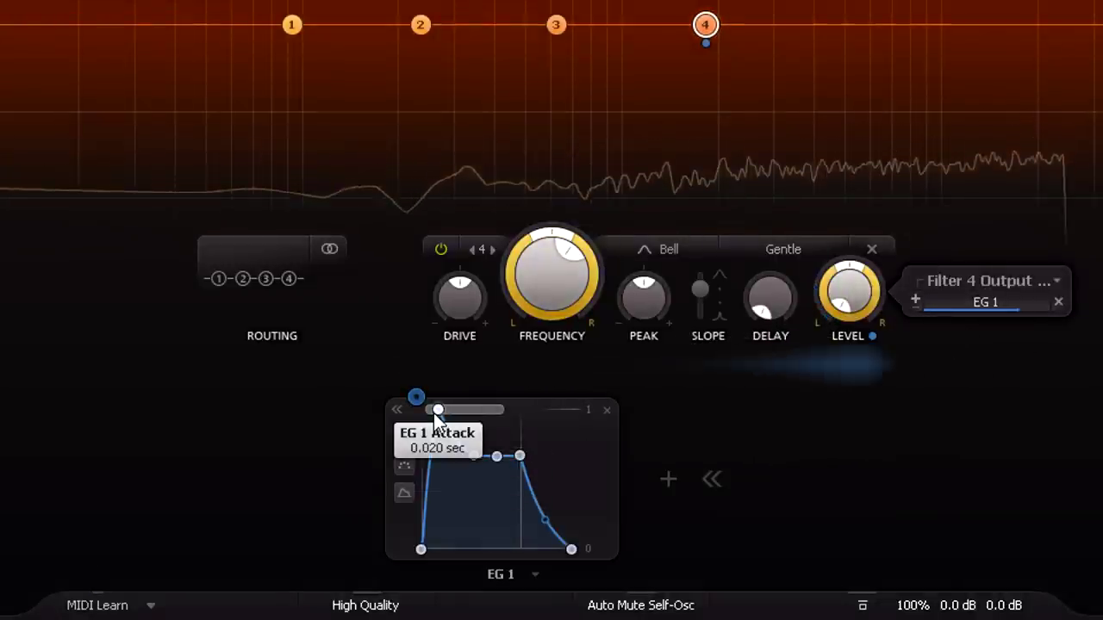
drag(436, 411, 429, 411)
mouse_move(466, 457)
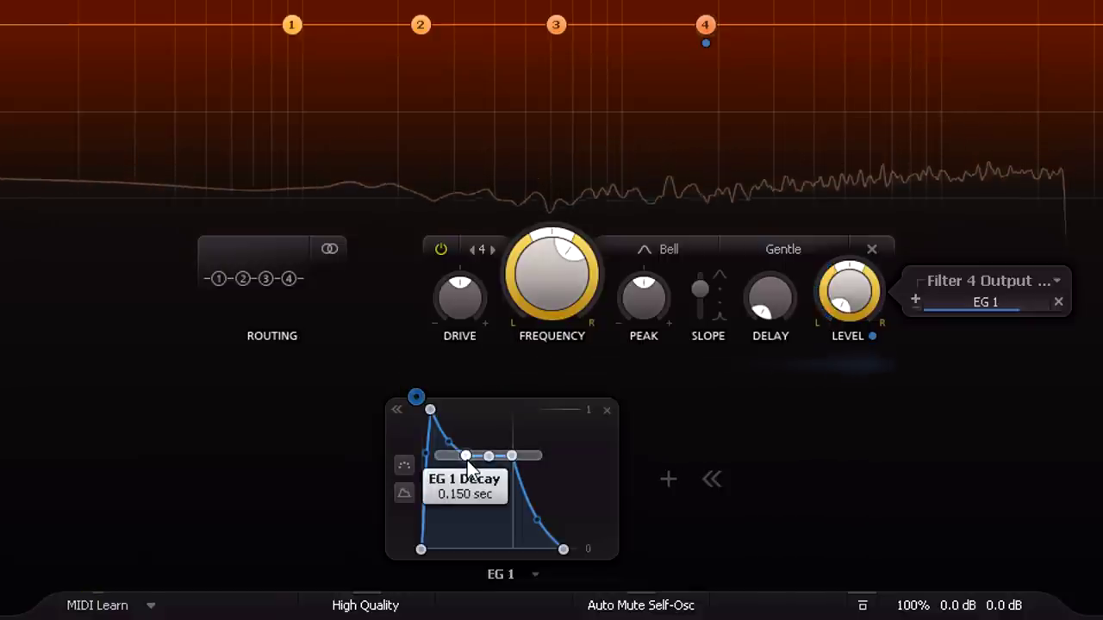
drag(466, 458, 508, 555)
mouse_move(576, 551)
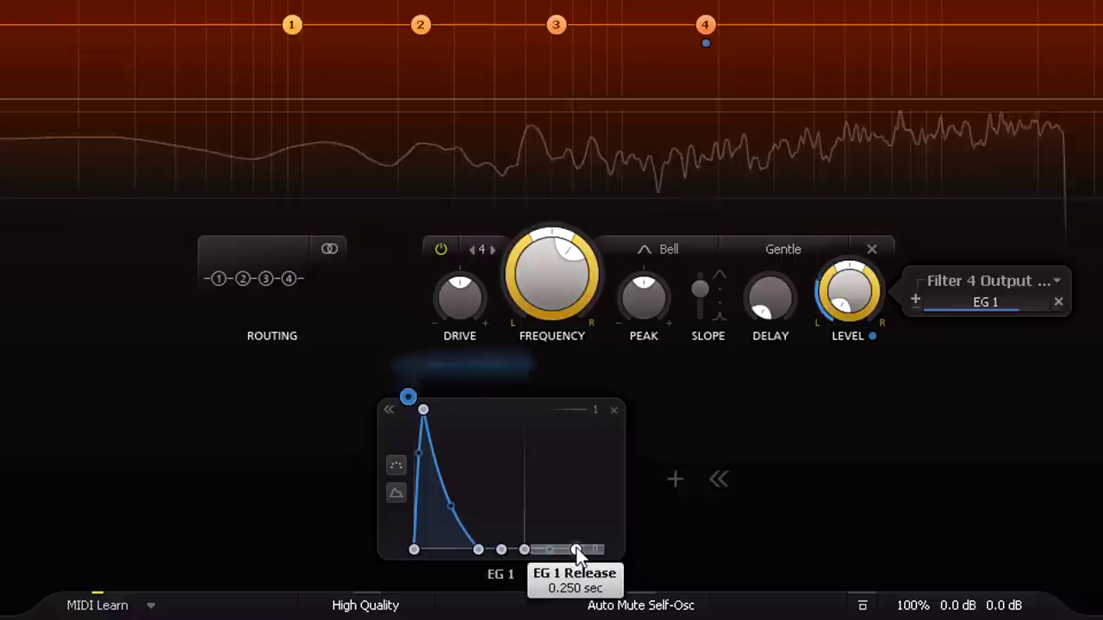
drag(578, 548, 583, 553)
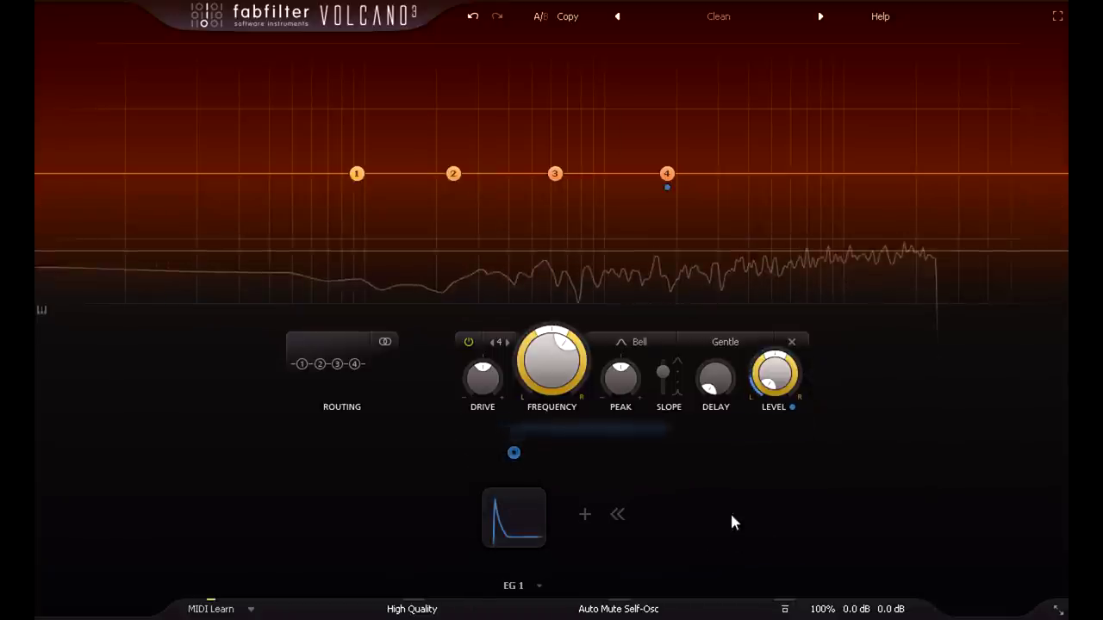
- Make band 3 a High Pass filter with cutoff around 2364.5 Hz
click(555, 174)
click(636, 342)
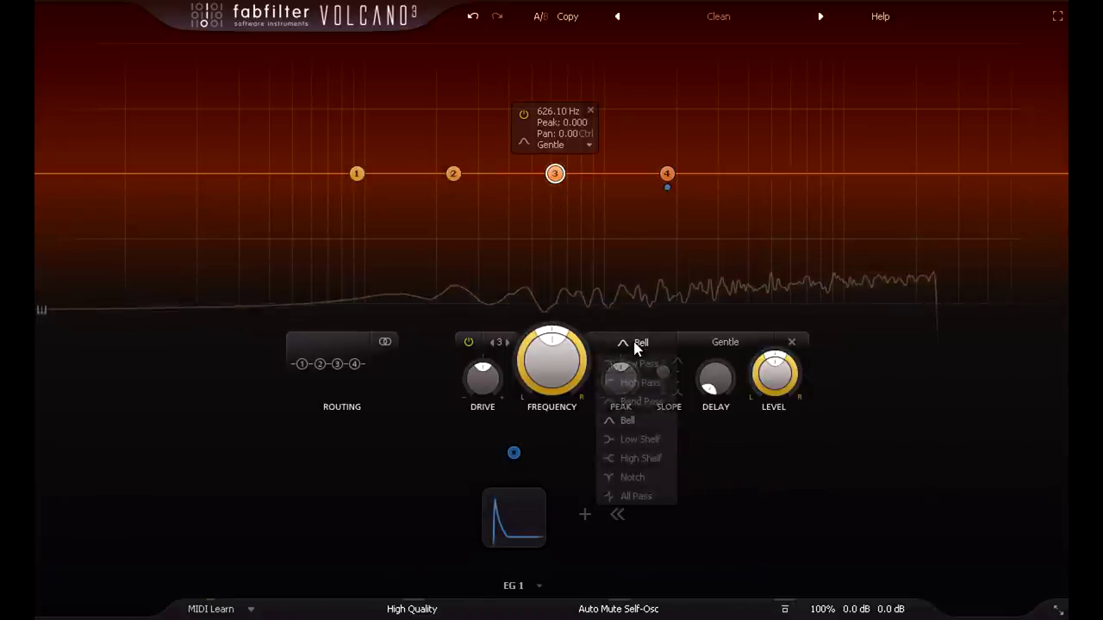
click(642, 384)
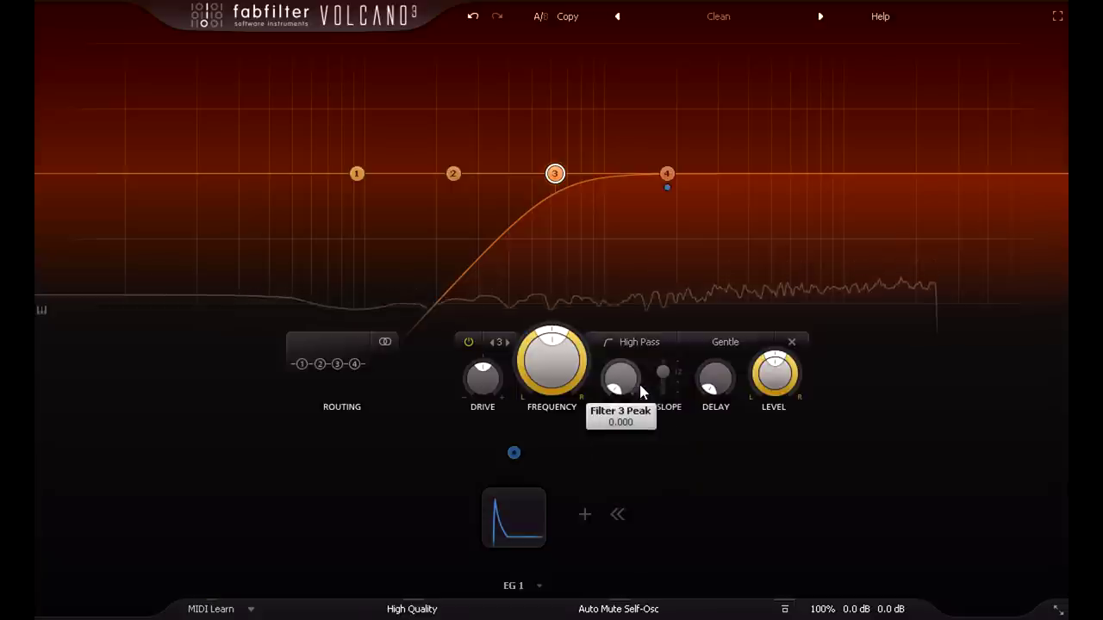
drag(549, 372, 547, 318)
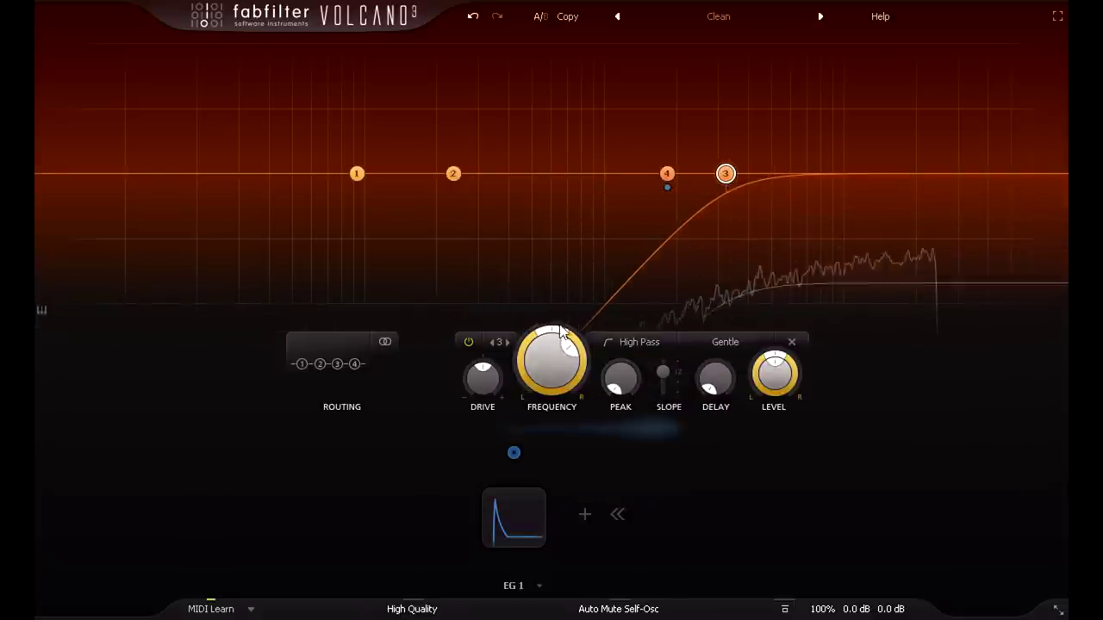
- Make band 4 a Low Pass filter with a higher cutoff and a resonant peak
mouse_move(687, 176)
drag(669, 179, 784, 178)
click(644, 343)
click(647, 363)
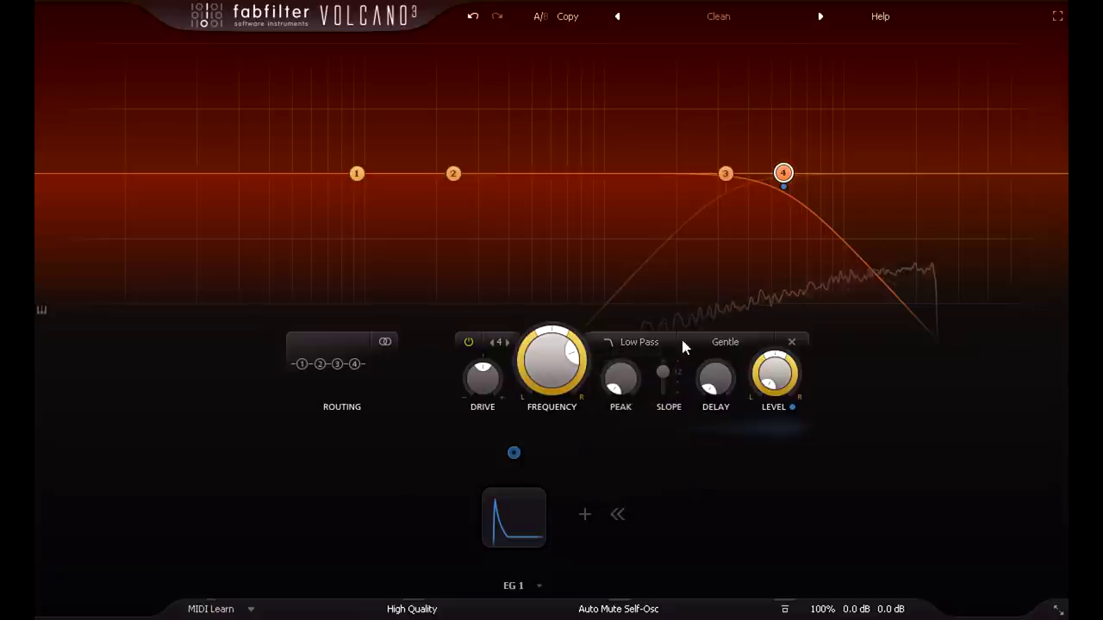
drag(785, 176, 840, 112)
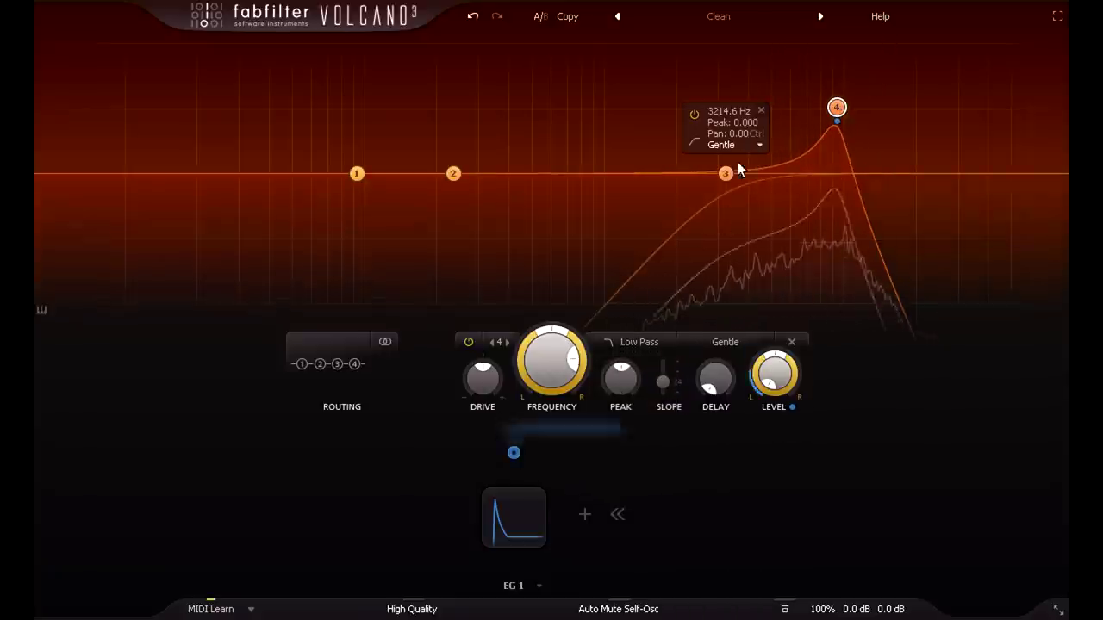
- Set band 3 to Tube at about 1348 Hz and band 4 to Hard with resonance 0.364
drag(728, 177, 660, 150)
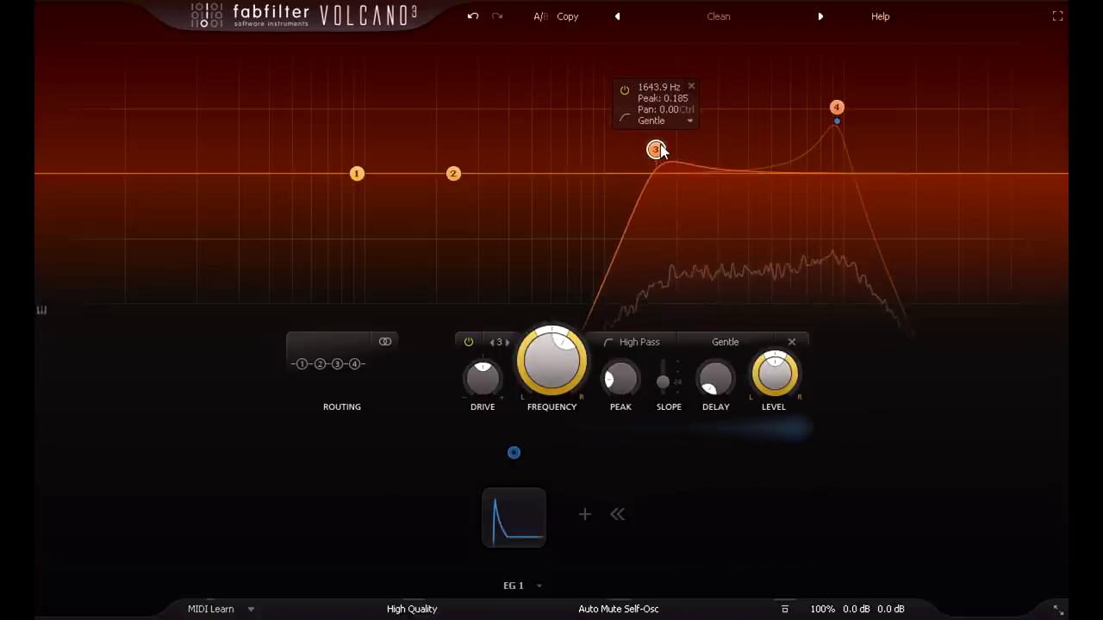
click(743, 343)
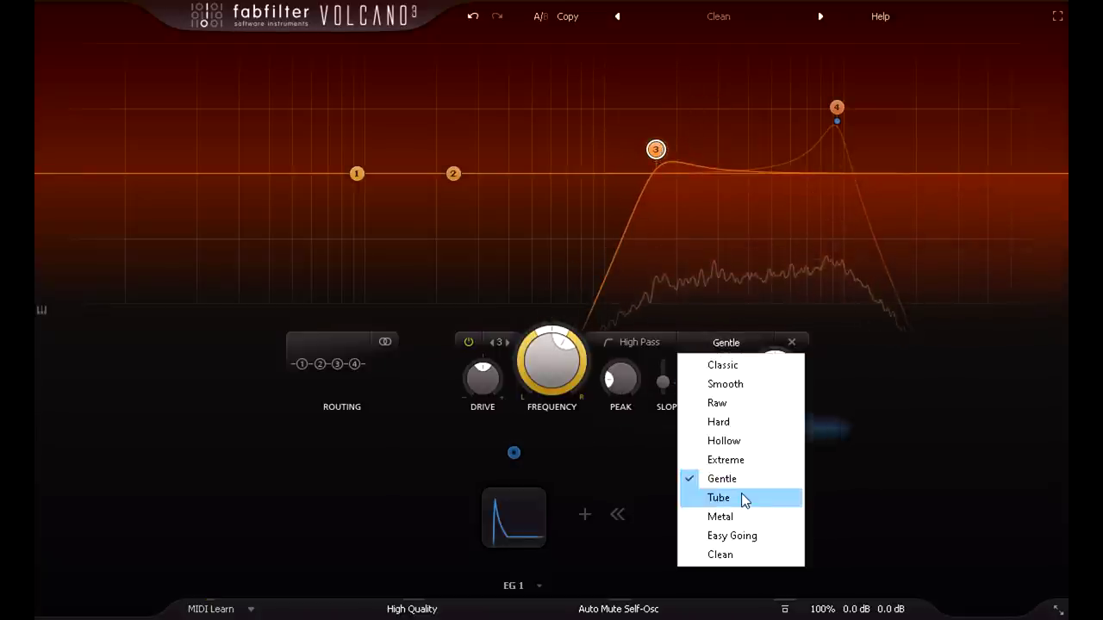
click(743, 497)
drag(843, 111, 832, 84)
click(728, 342)
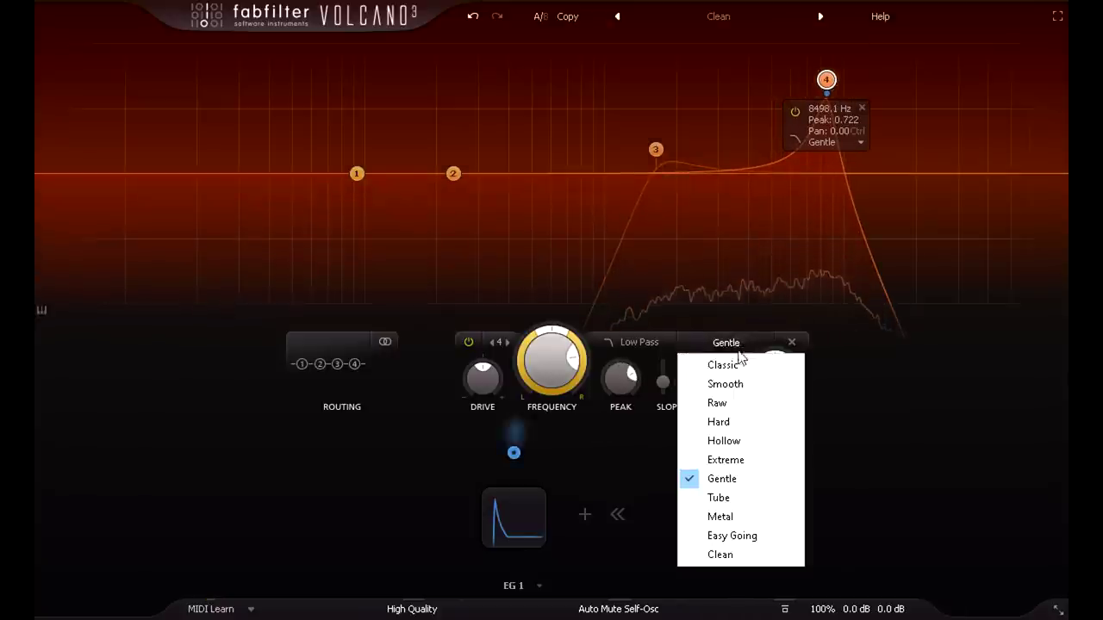
click(740, 421)
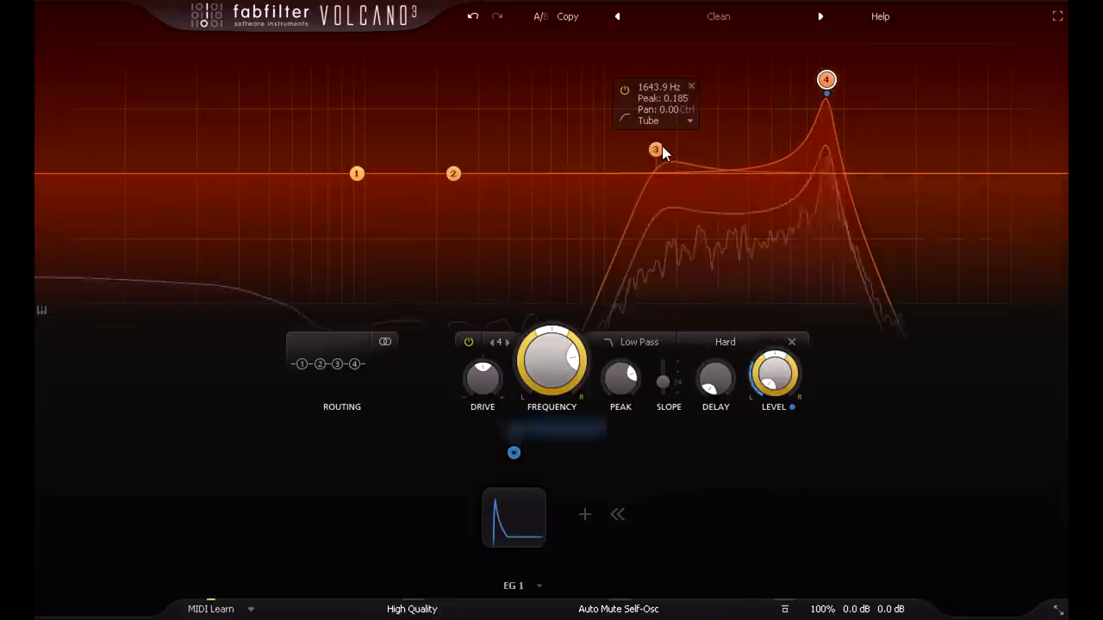
drag(826, 79, 824, 129)
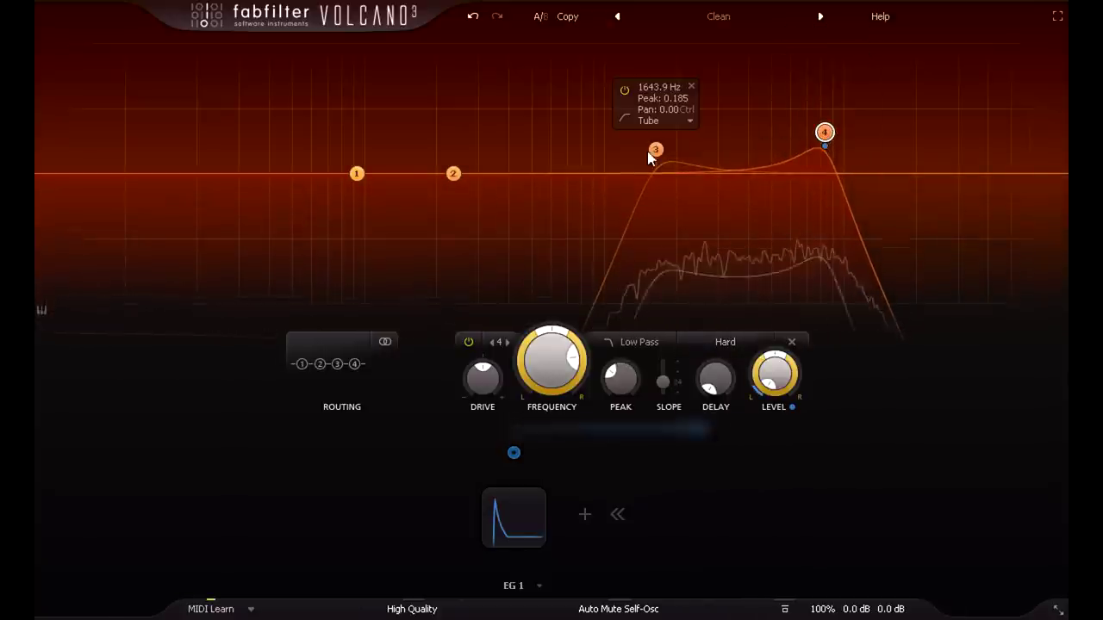
- Fine-tune band 3 to 1261.2 Hz, band 4 to 9231.7 Hz, and raise drive about +12 dB
mouse_move(655, 150)
mouse_down()
mouse_move(628, 104)
mouse_move(652, 125)
mouse_move(654, 160)
mouse_up()
drag(824, 134, 842, 109)
mouse_move(488, 340)
mouse_down()
mouse_move(486, 308)
mouse_move(487, 334)
mouse_up()
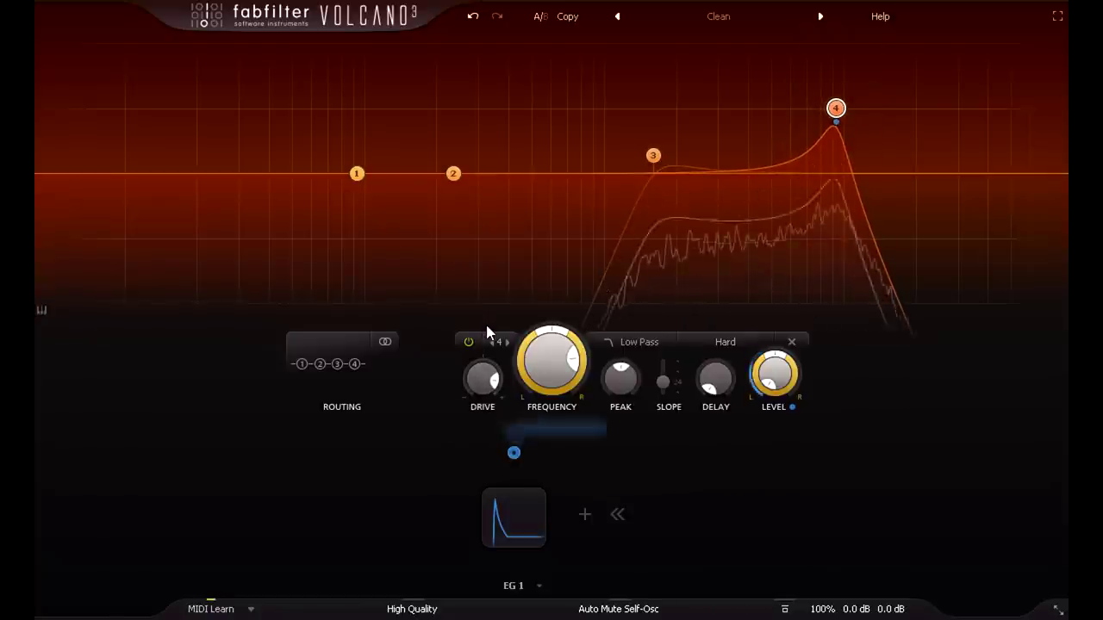
- Run filters 1 and 2 in parallel before 3 and 4, and add a small delay to filter 1
mouse_move(327, 369)
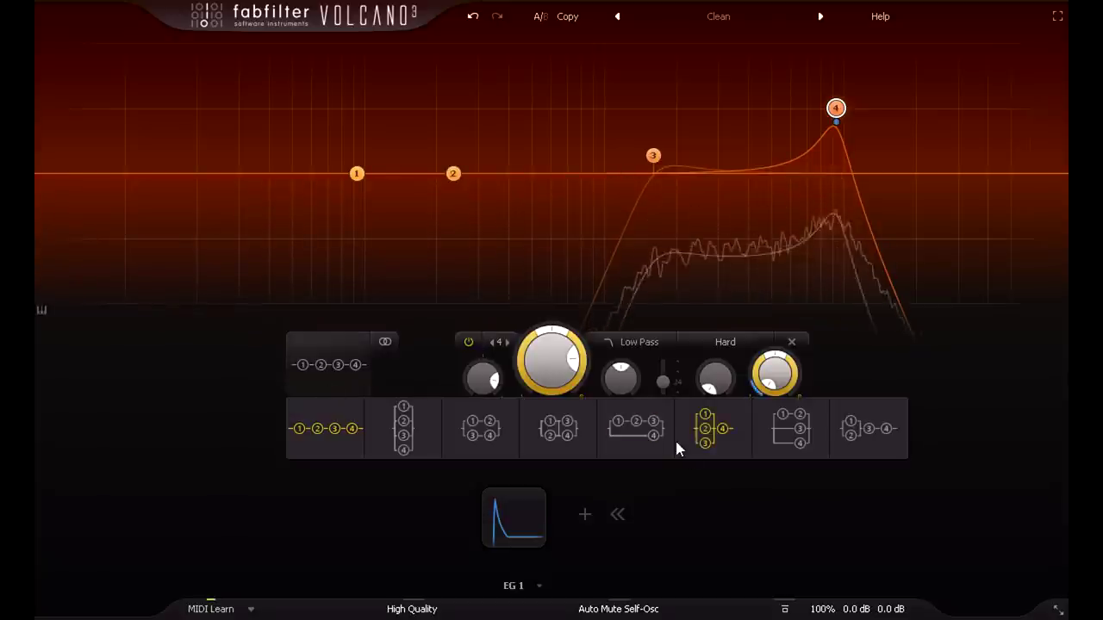
click(869, 442)
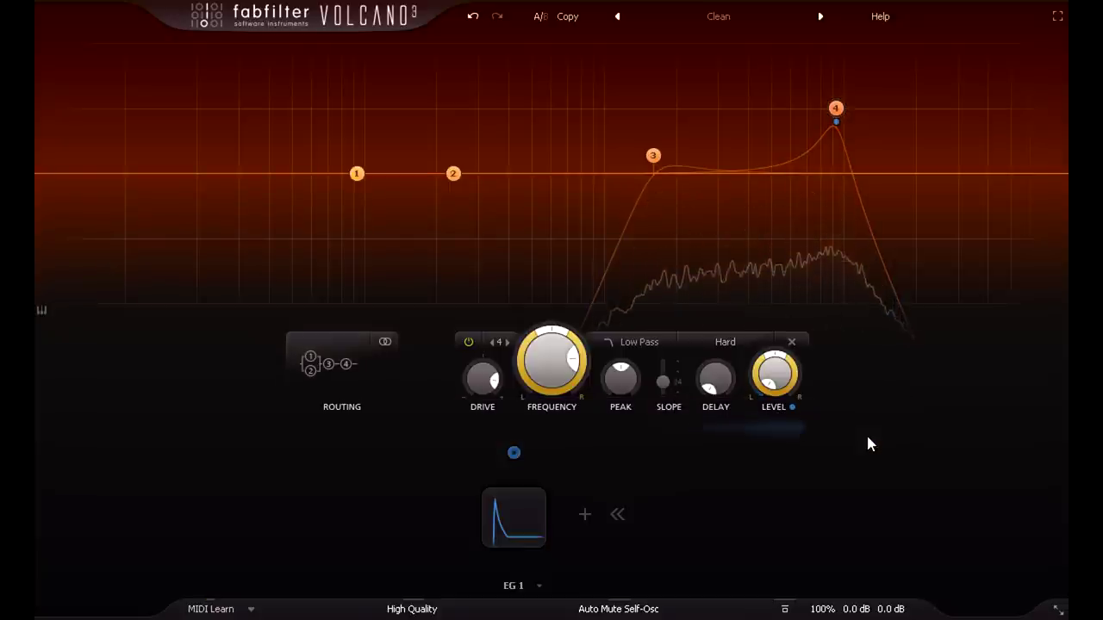
click(356, 175)
mouse_move(415, 180)
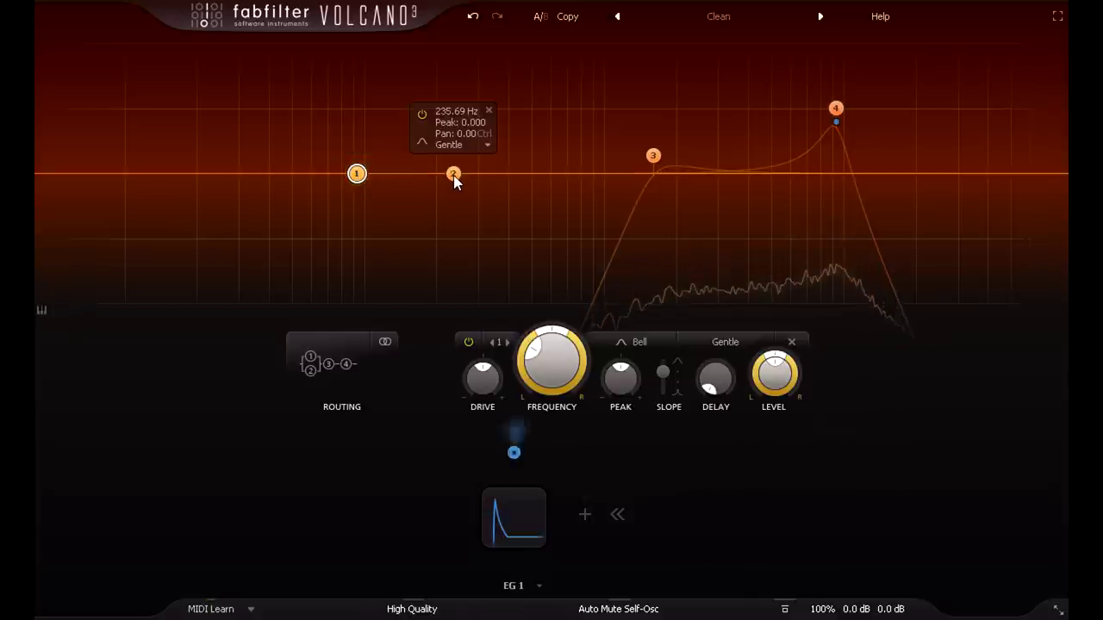
click(453, 175)
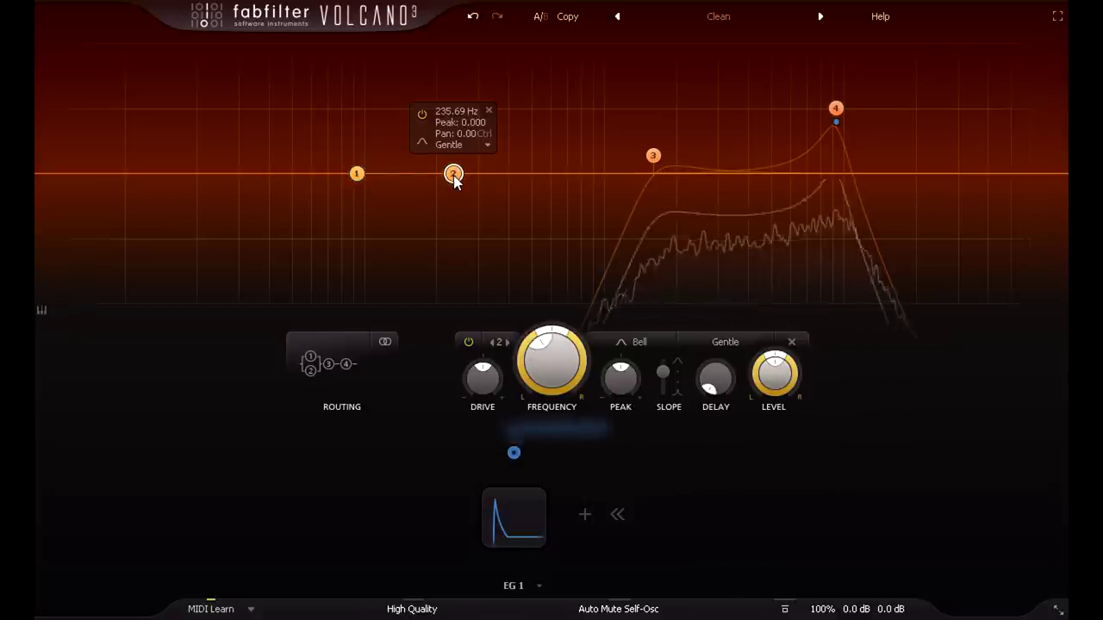
mouse_move(359, 179)
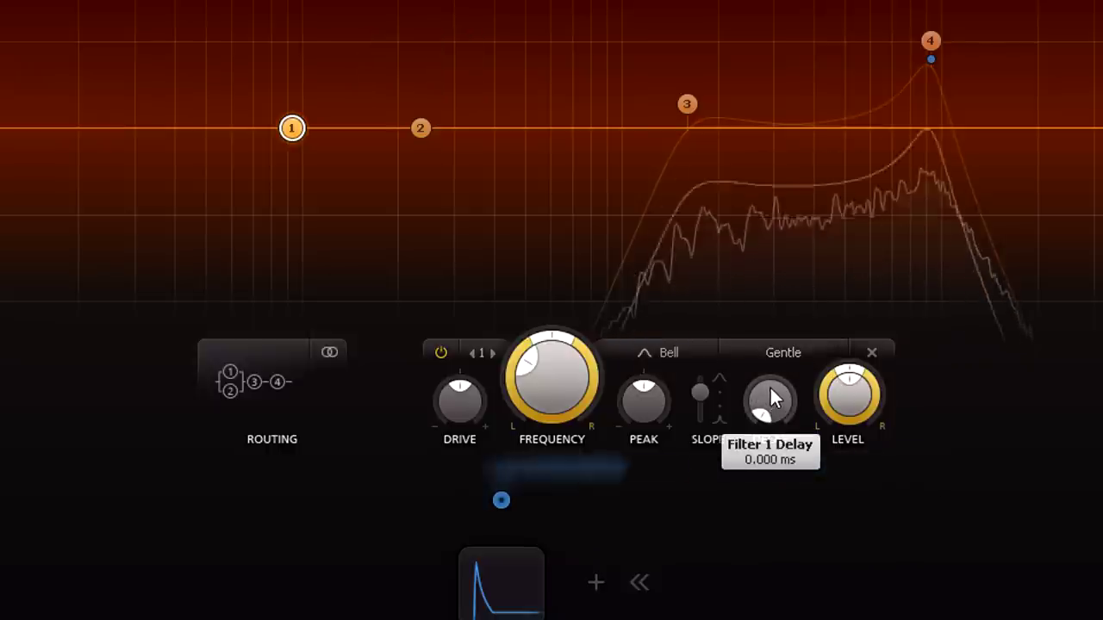
drag(771, 389, 754, 260)
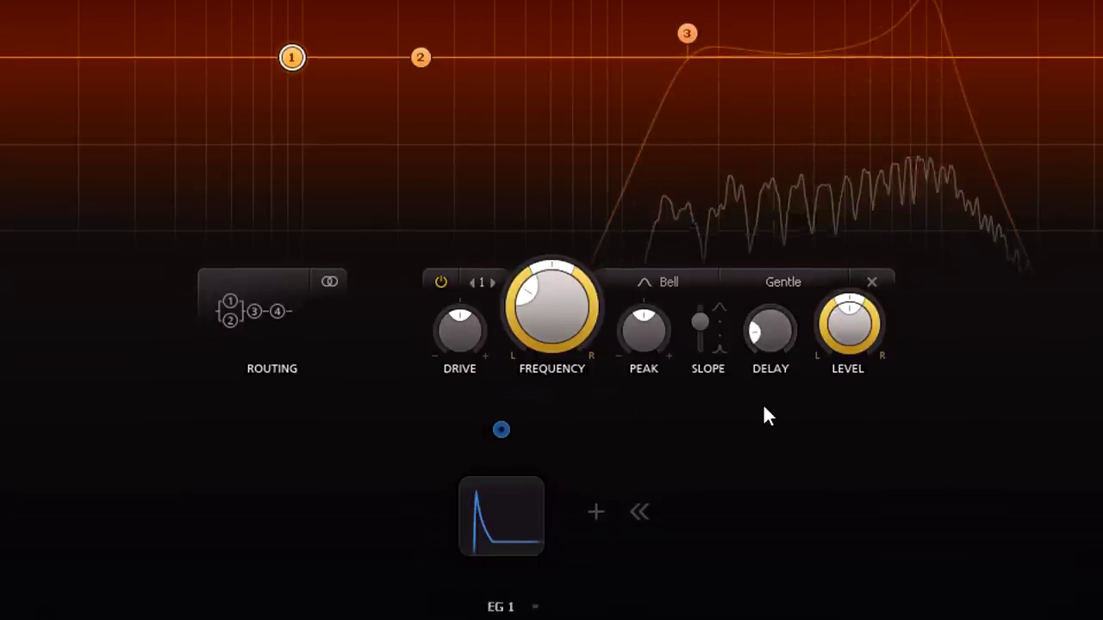
- Add an XLFO and route it to filter 1's delay with a reduced amount
click(593, 489)
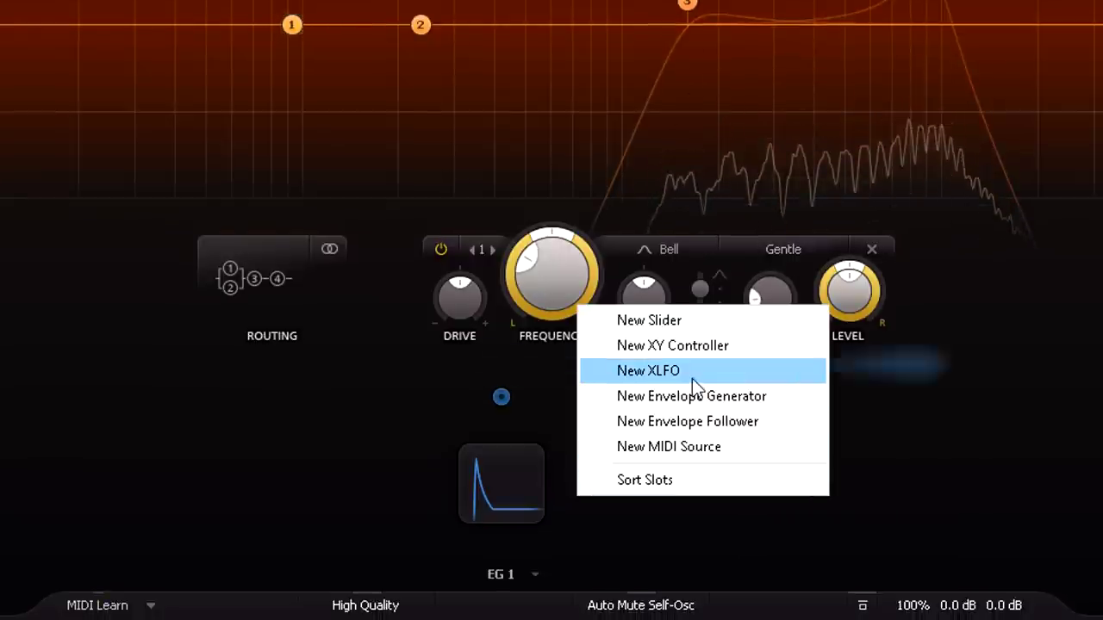
click(719, 376)
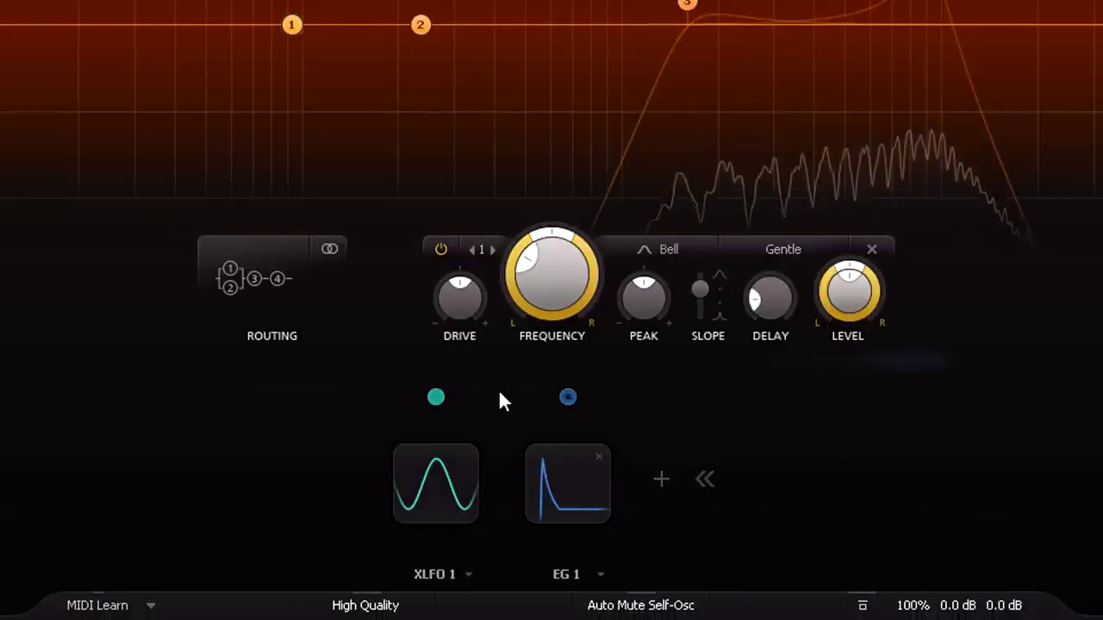
drag(436, 396, 777, 305)
click(911, 312)
scroll(912, 313, down, 8)
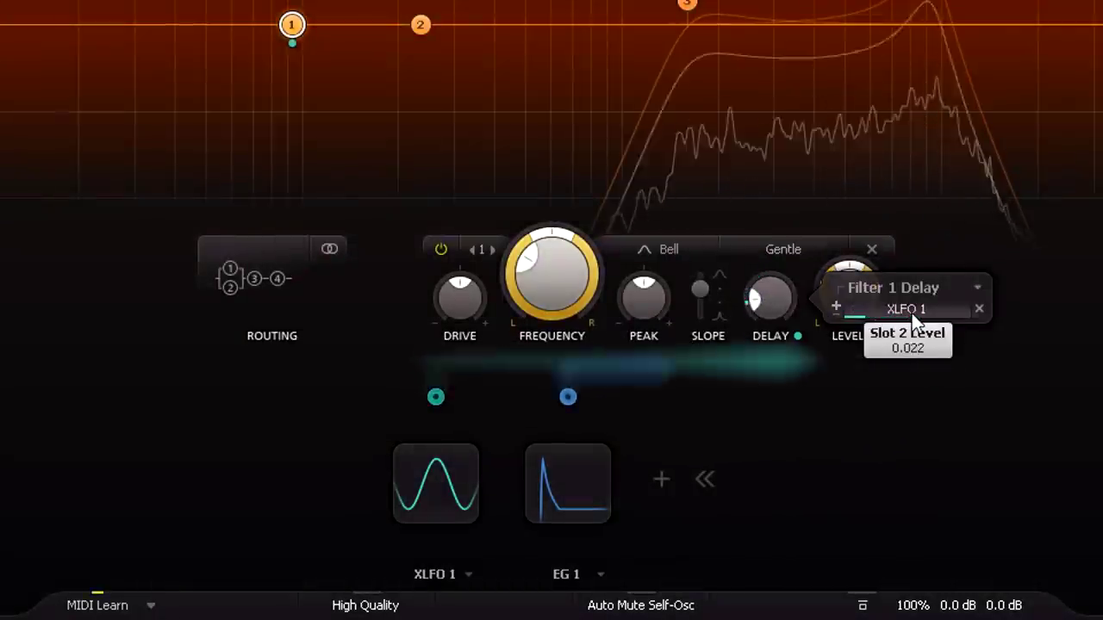
scroll(911, 313, up, 2)
scroll(912, 312, down, 1)
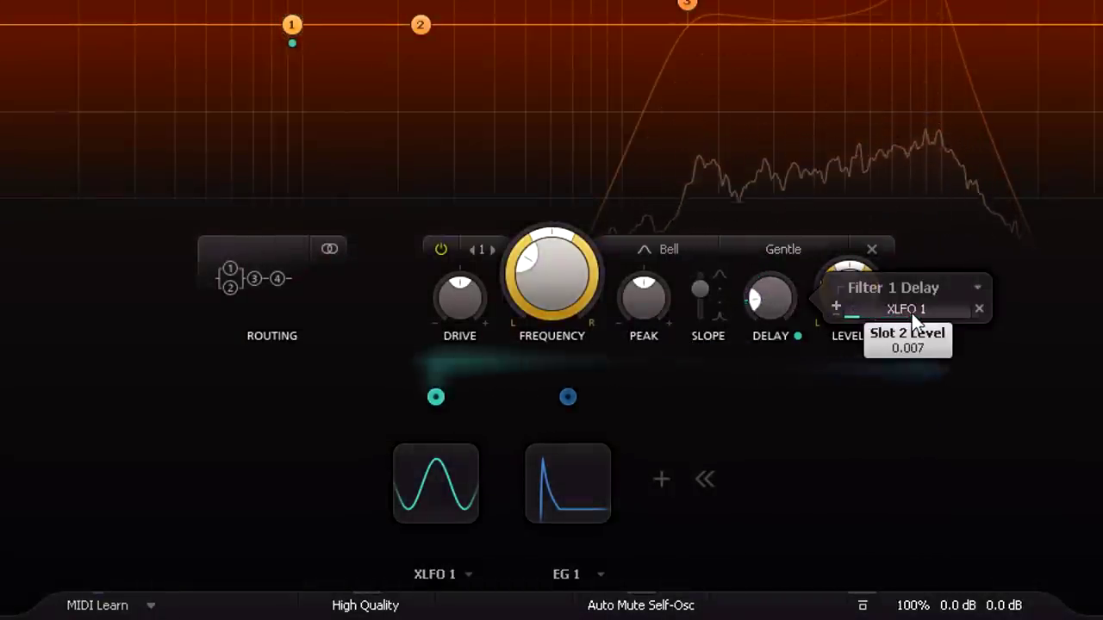
- Set the XLFO to Retrigger, randomise step 2, and slow its rate
click(418, 504)
click(362, 446)
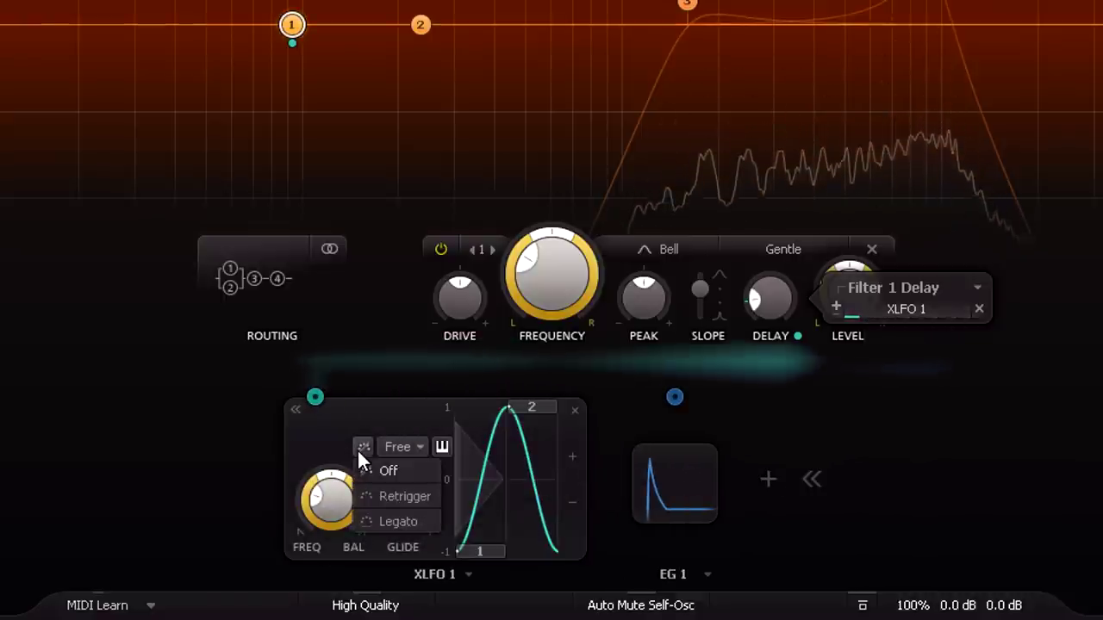
click(405, 496)
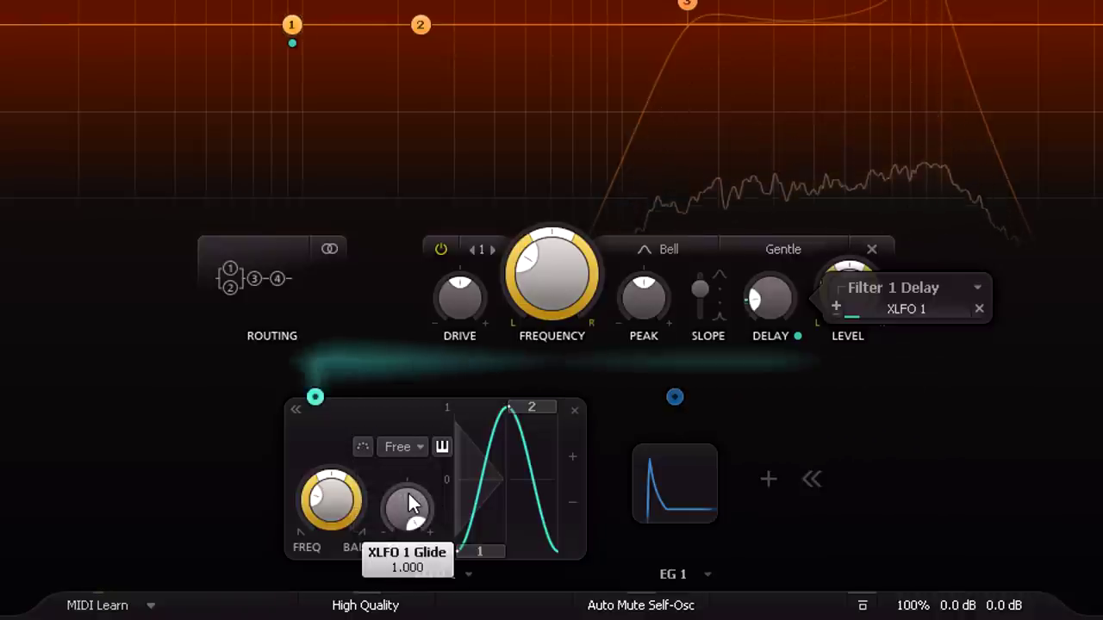
click(532, 407)
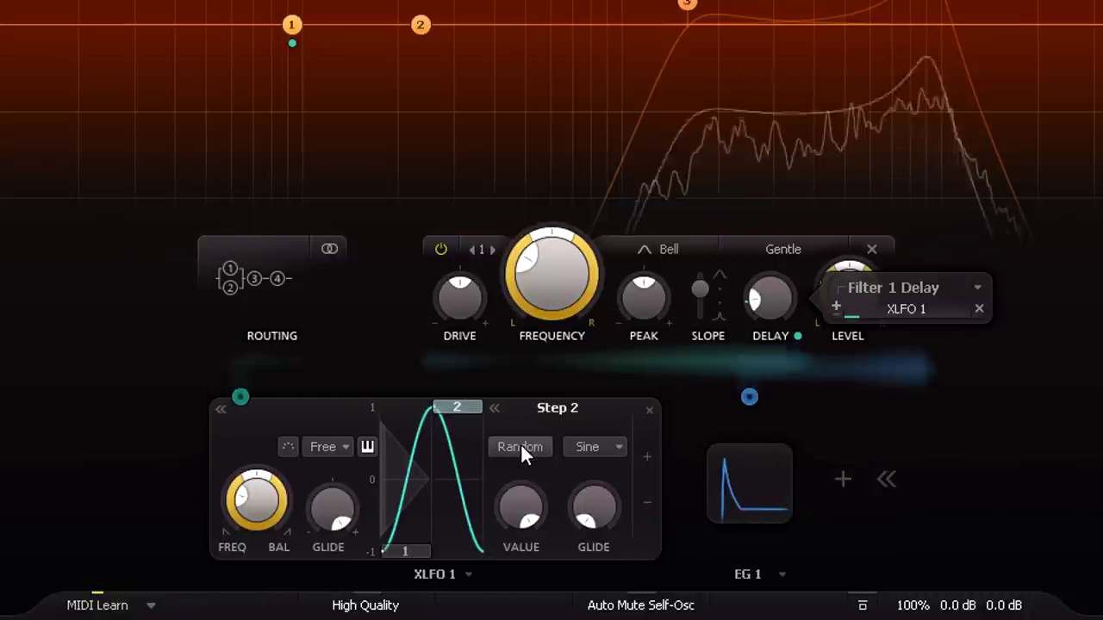
click(520, 445)
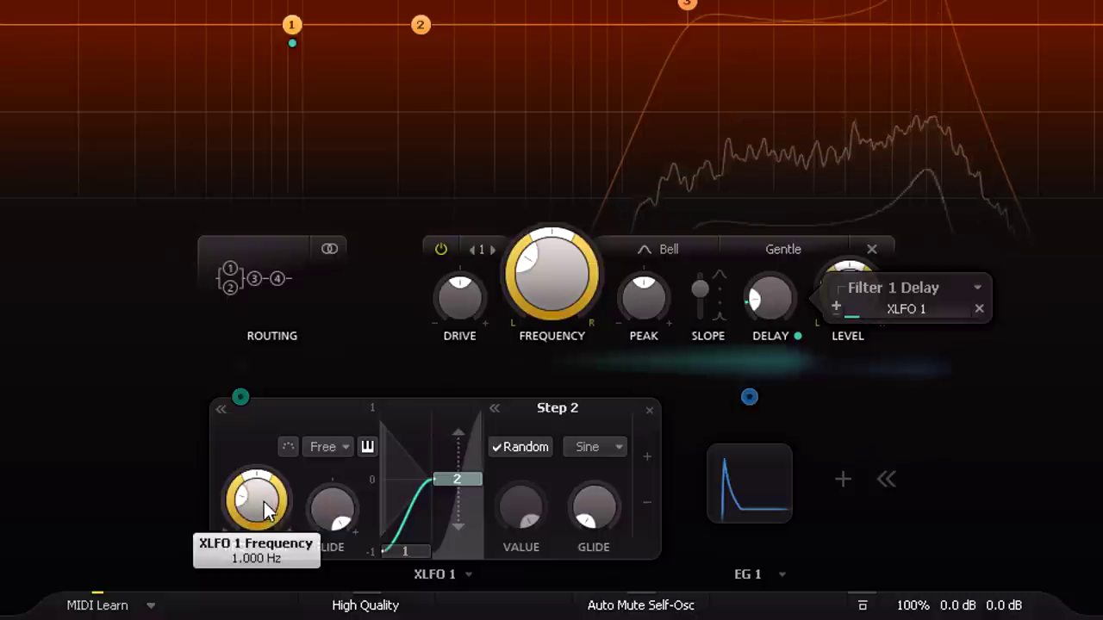
drag(259, 520, 268, 541)
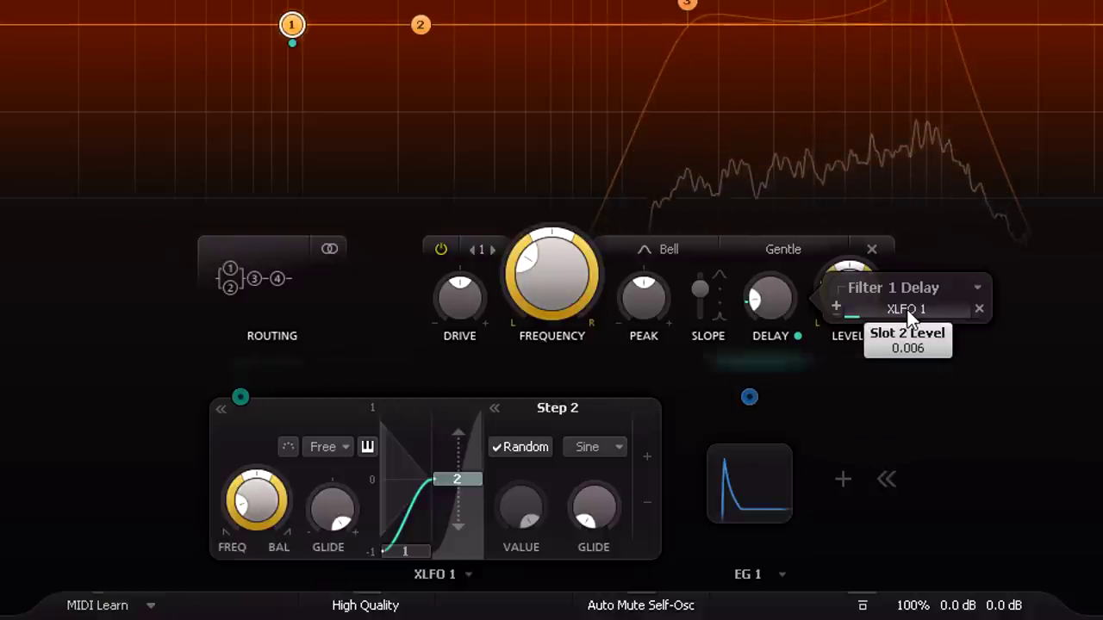
- Add a Velocity MIDI source and route it to the output gain with an adjusted amount
click(907, 420)
click(667, 480)
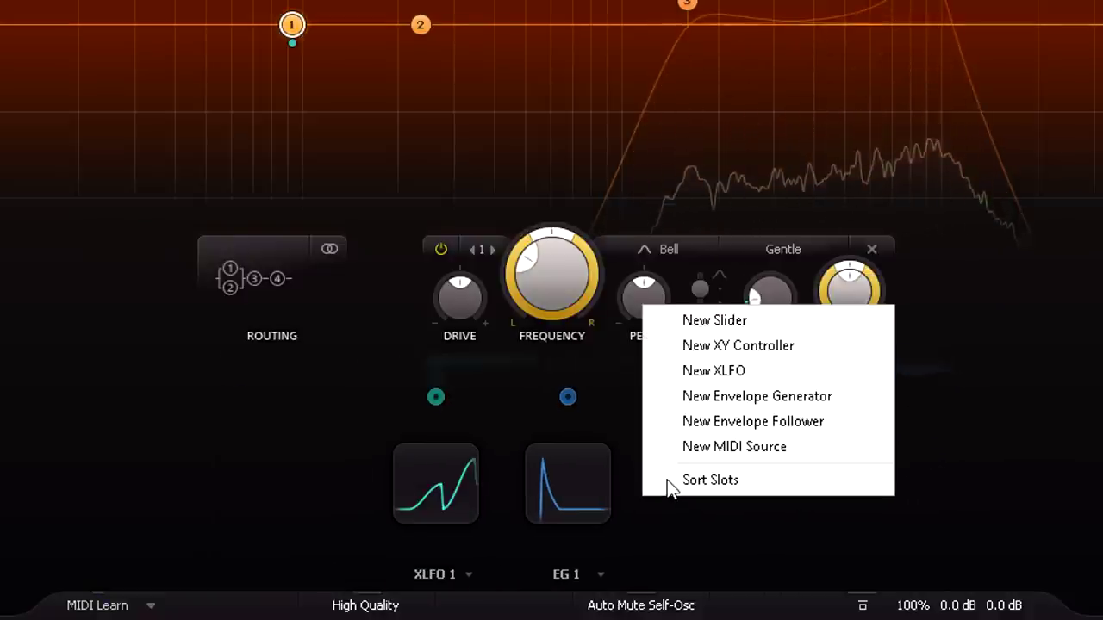
click(755, 451)
click(642, 491)
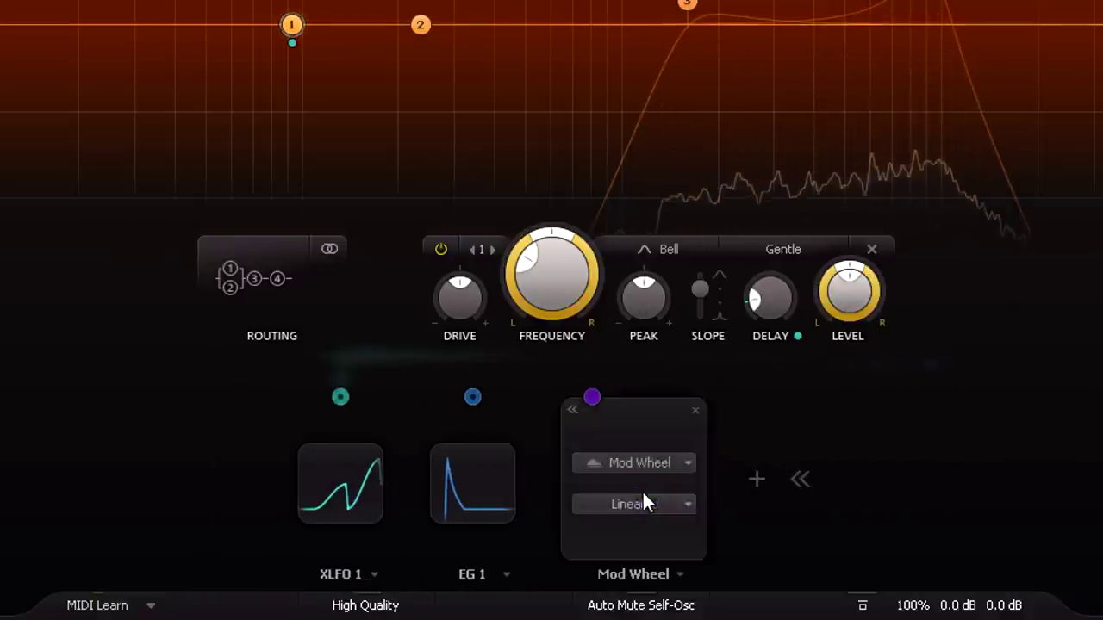
click(640, 461)
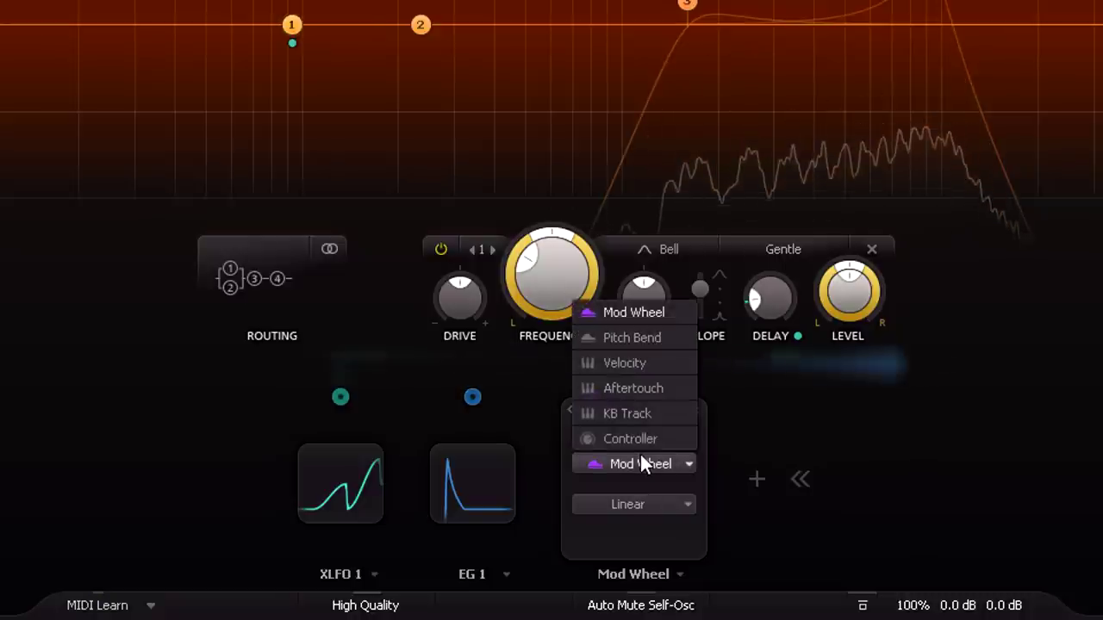
click(651, 363)
drag(592, 397, 996, 529)
drag(877, 529, 888, 617)
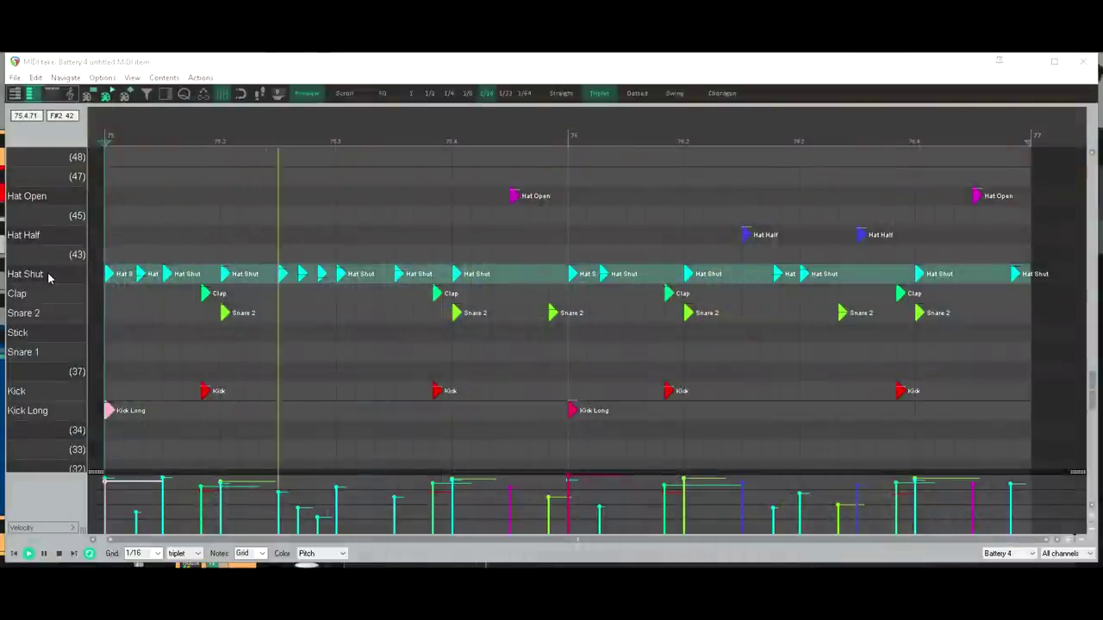
- Preview the Hat Open and Hat Half drum rows in the MIDI editor
click(57, 201)
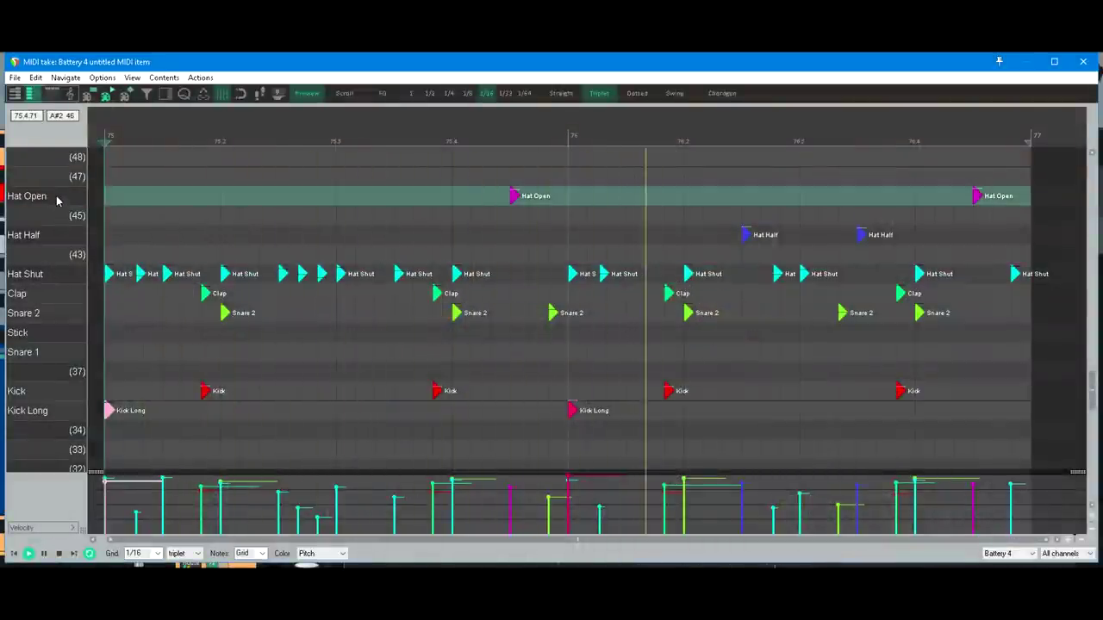
click(55, 238)
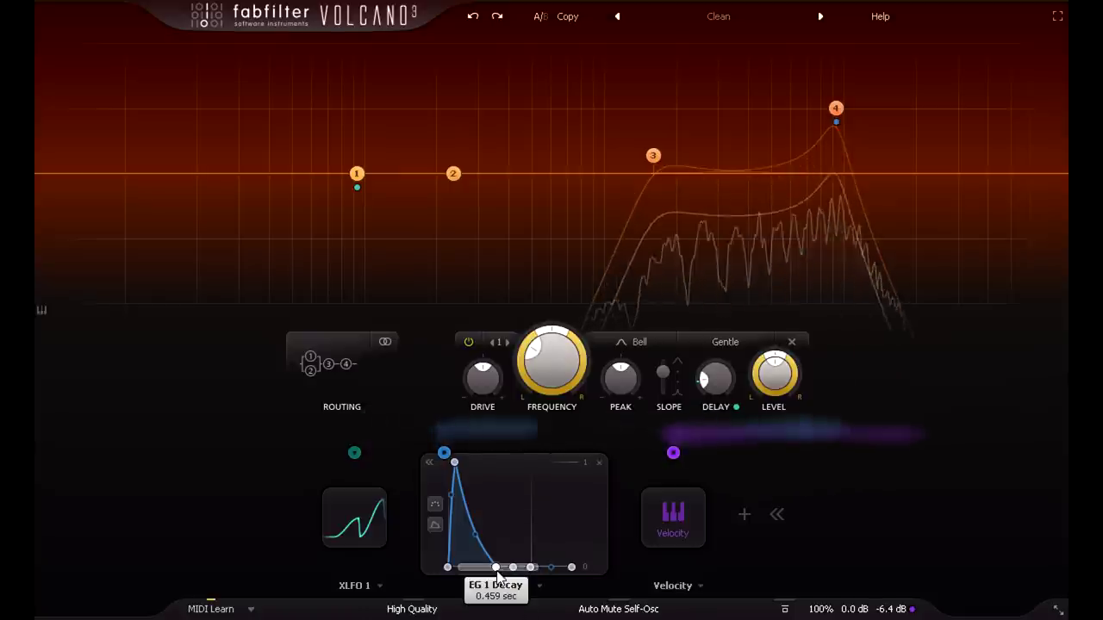
- Set EG 1's decay to exactly 0.150 sec and stretch its release to about 2.5 seconds
drag(496, 567, 475, 575)
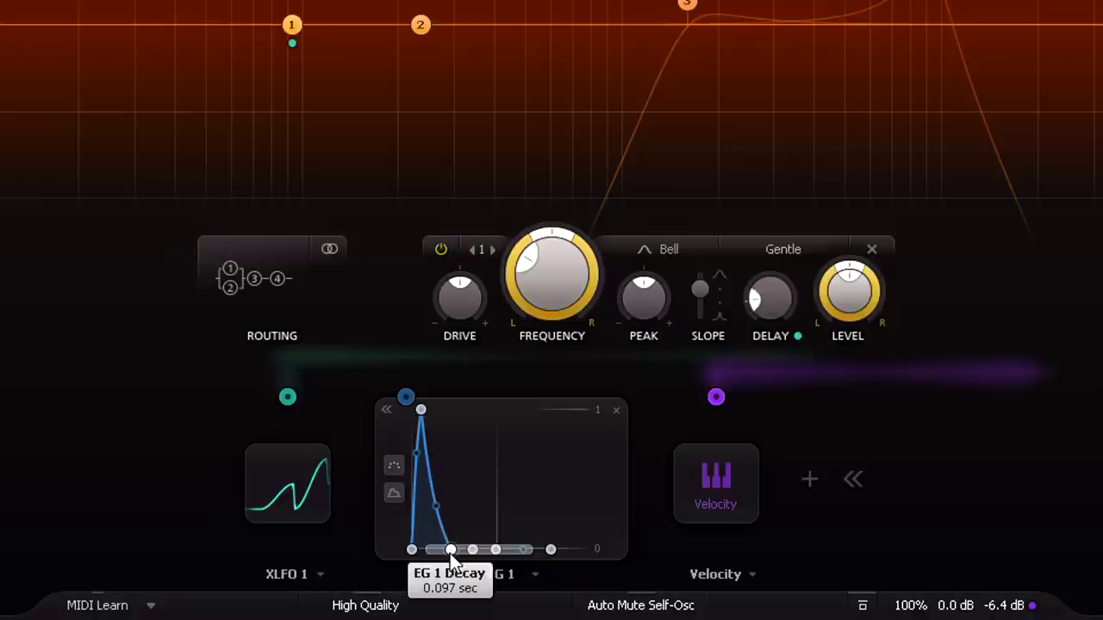
double_click(476, 570)
text(0.)
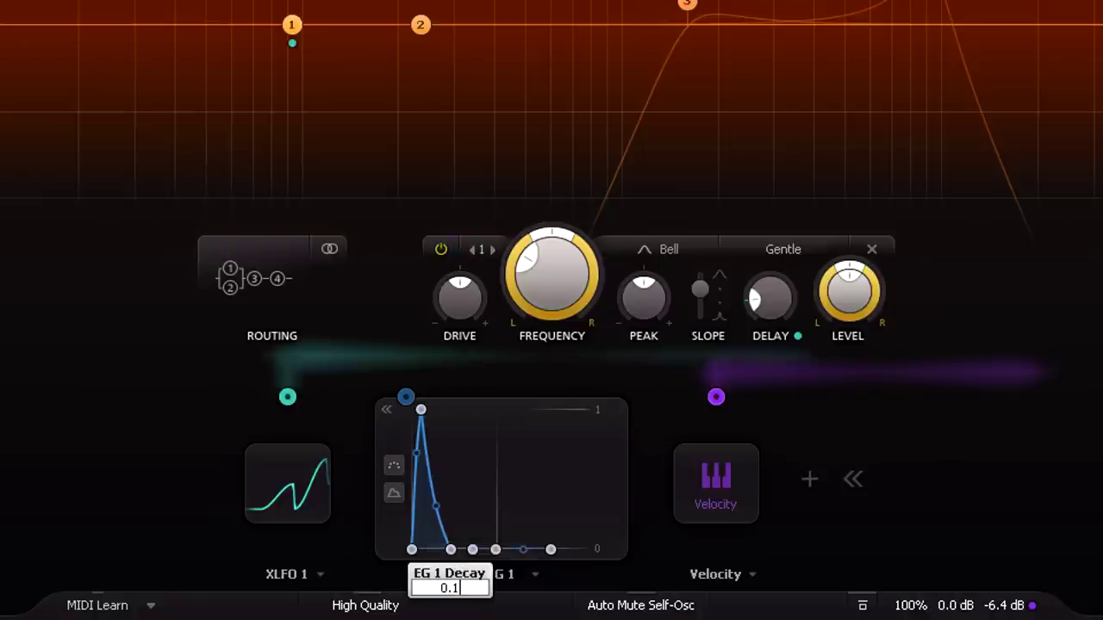
text(15)
key(Return)
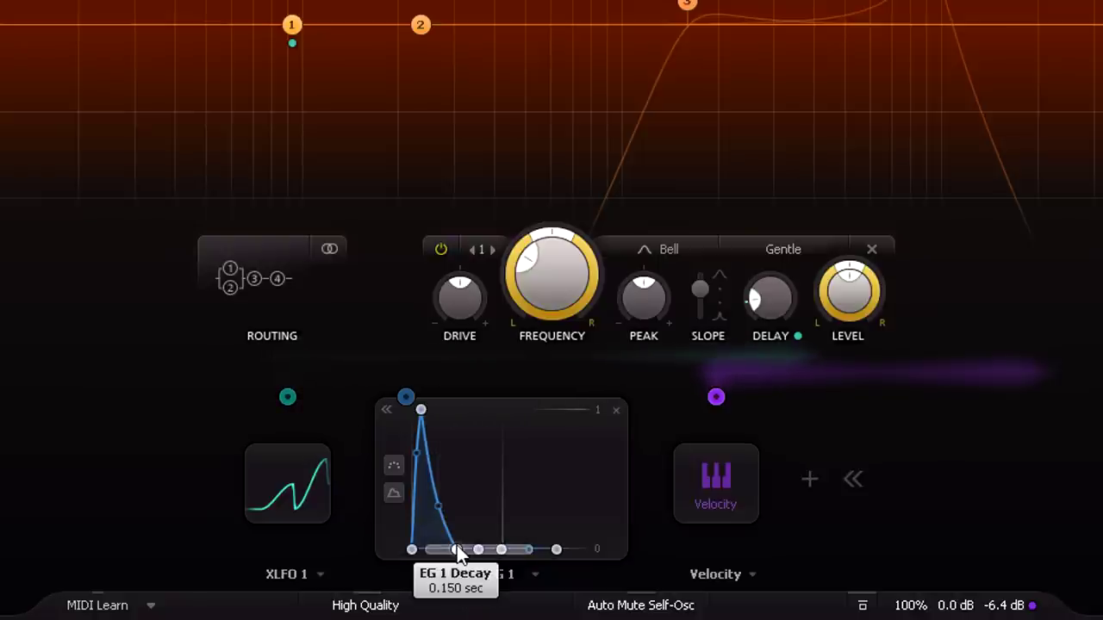
drag(561, 548, 605, 550)
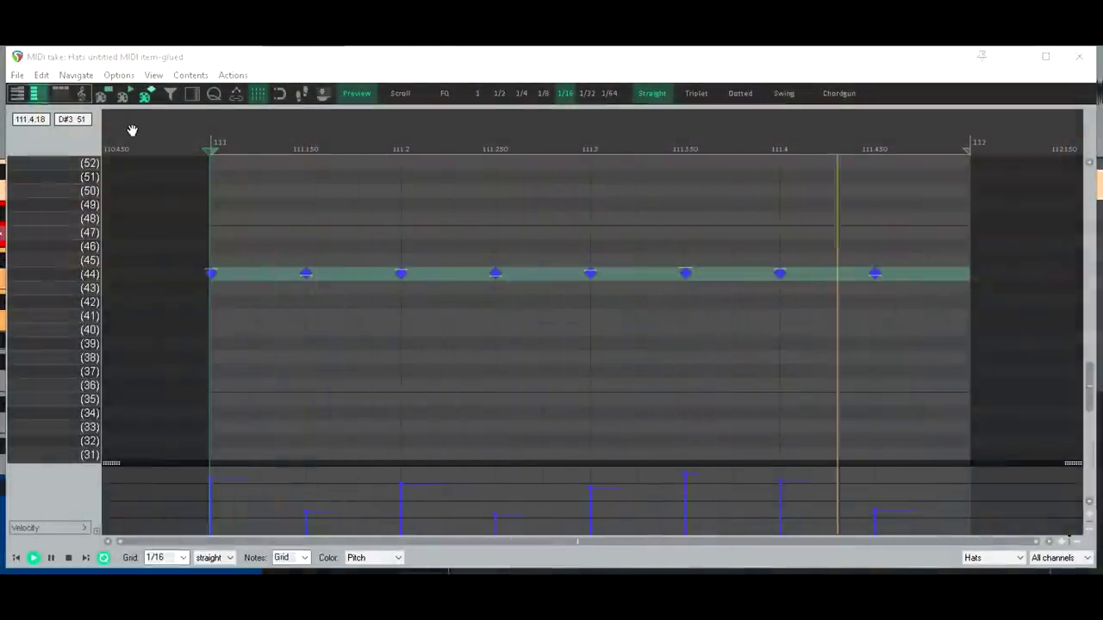
- Switch to rectangular notes and shorten the first hat note in row 44
click(103, 98)
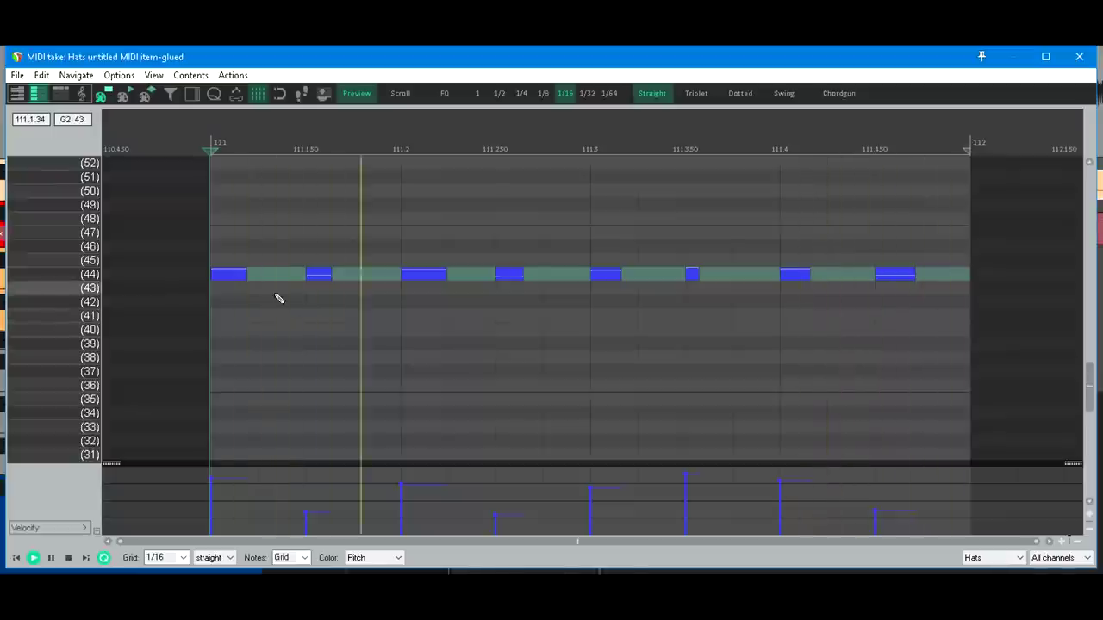
drag(241, 277, 216, 282)
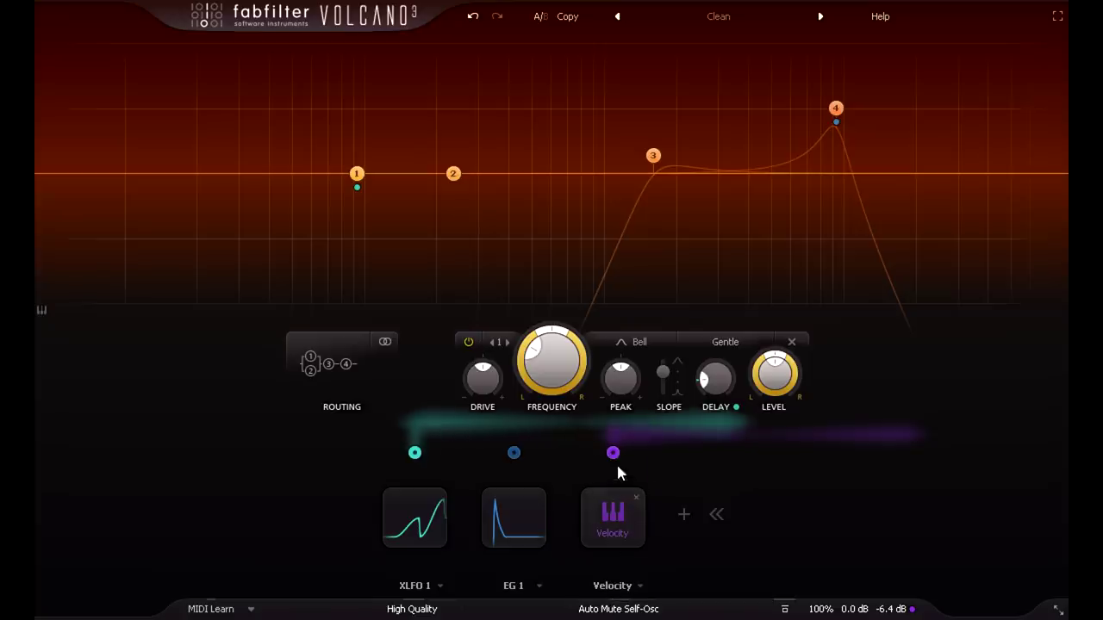
click(528, 530)
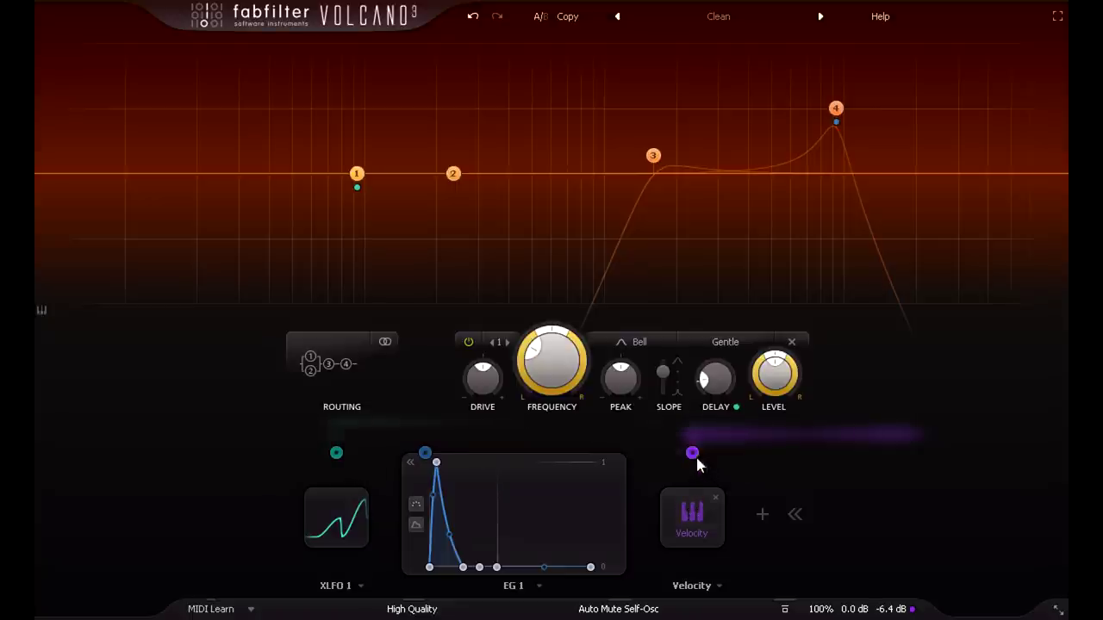
mouse_move(695, 457)
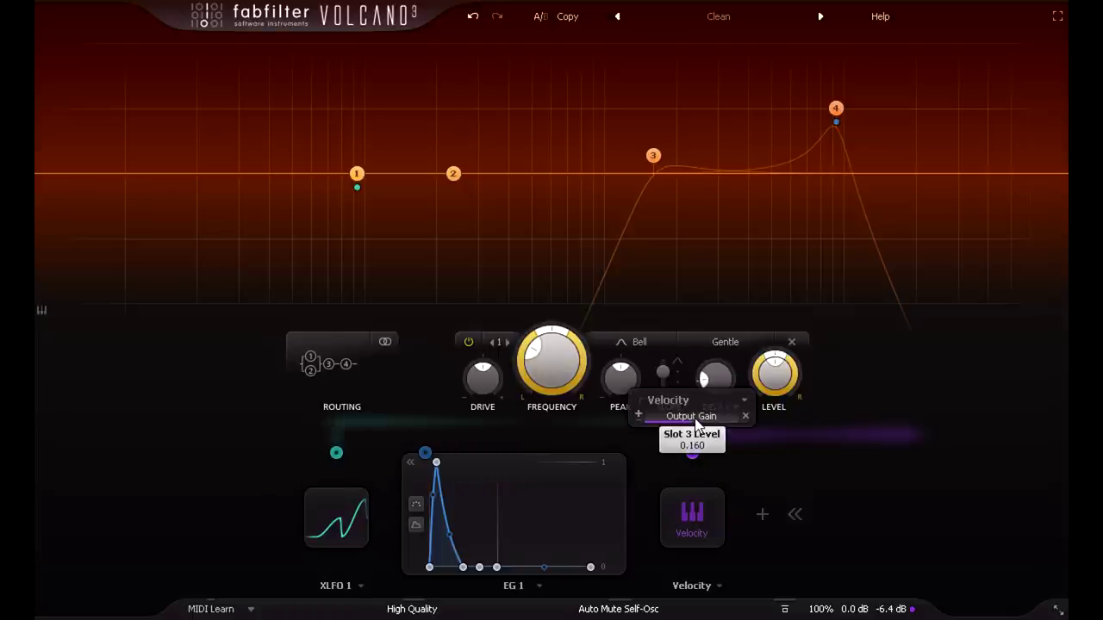
- Add a second XLFO and load the 8 Step Sequence 1 preset
click(856, 523)
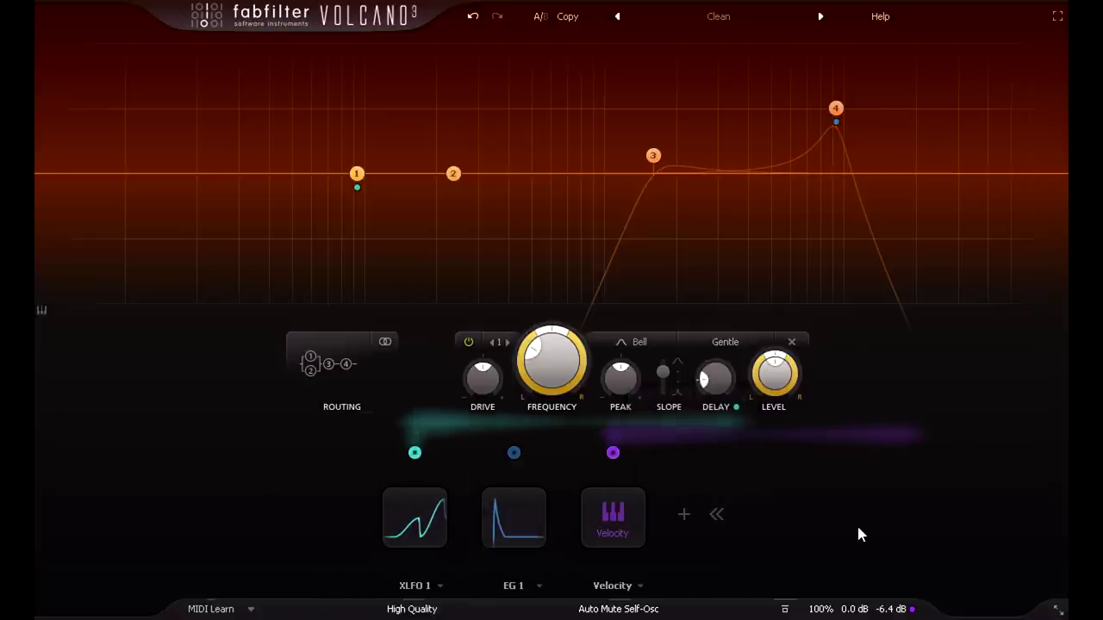
click(683, 518)
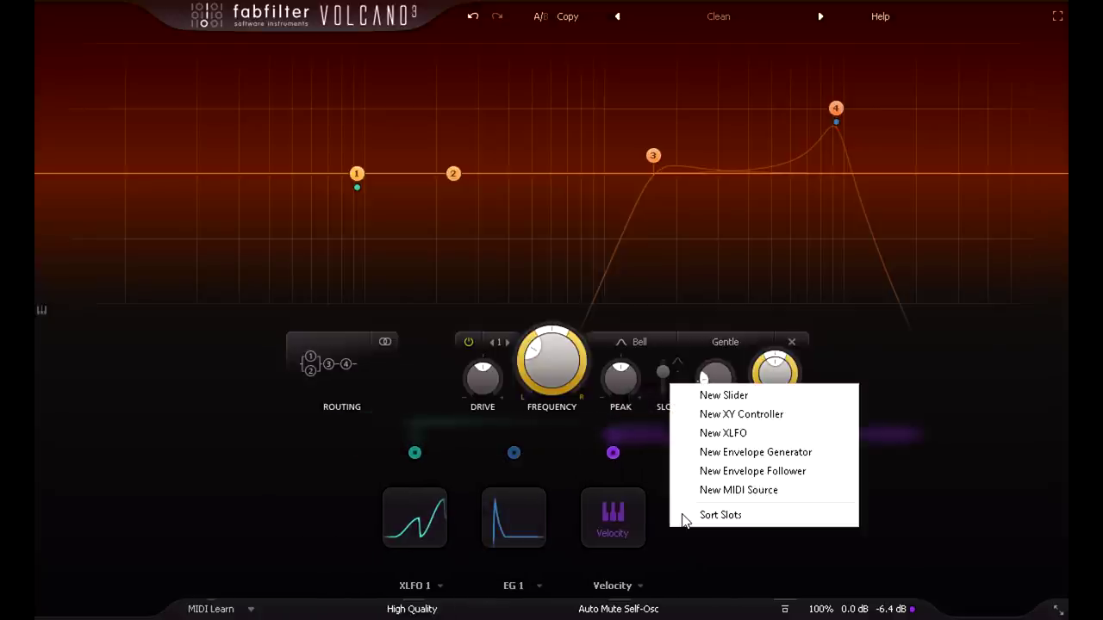
click(853, 372)
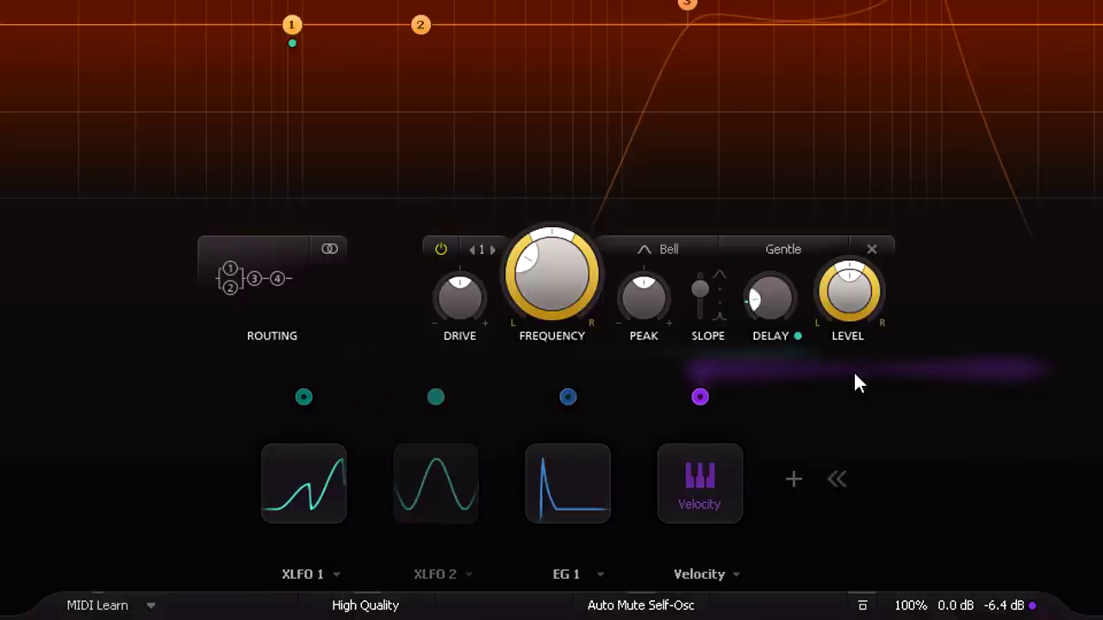
click(467, 575)
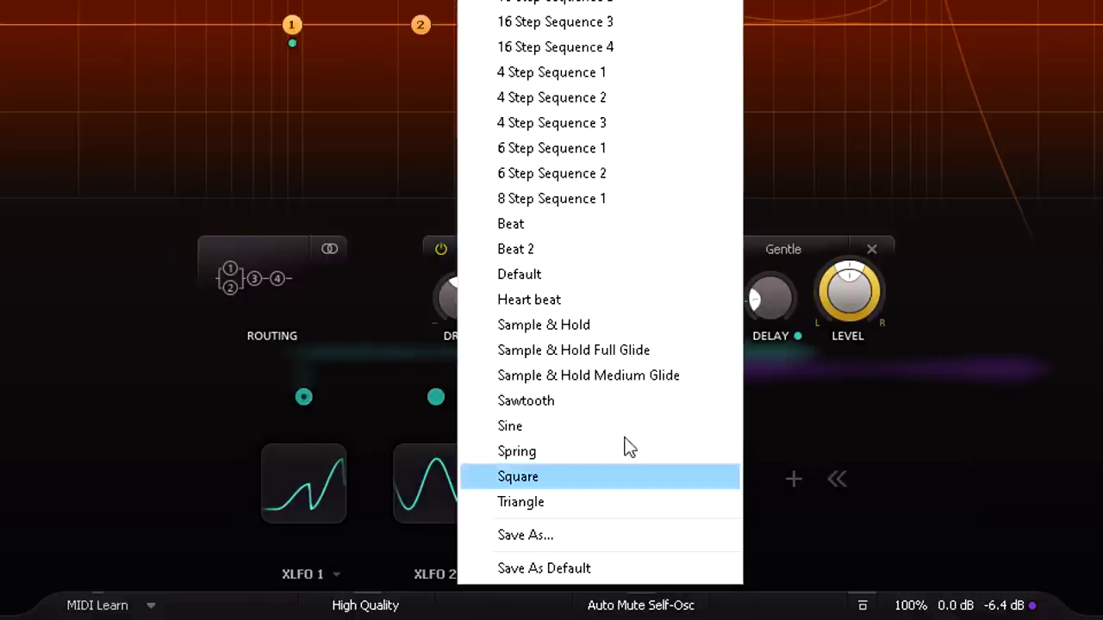
click(602, 199)
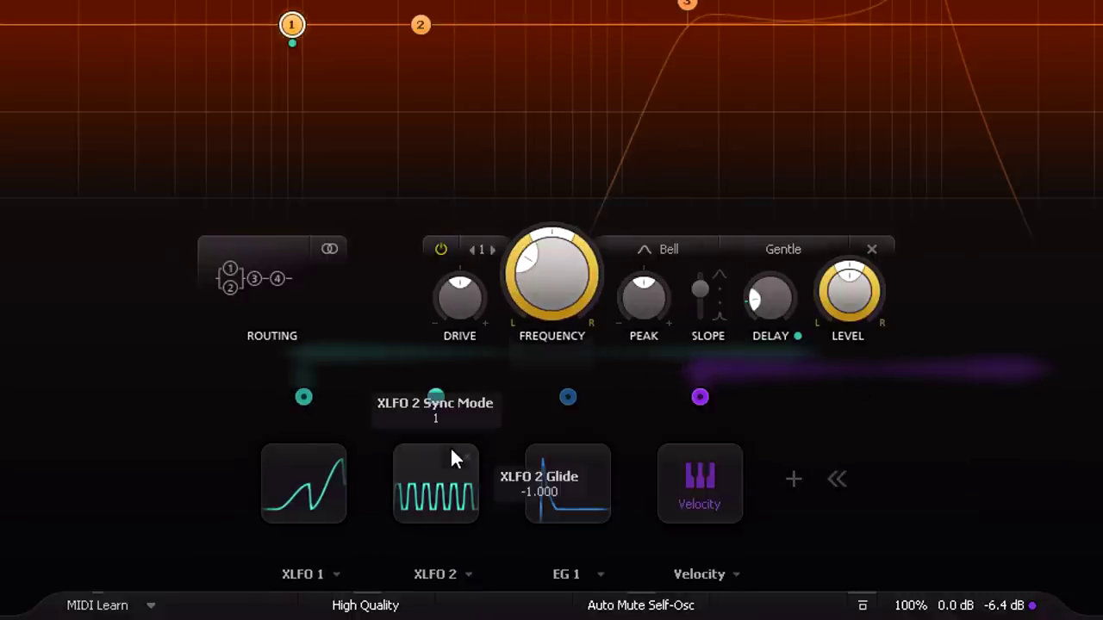
- Set steps 1–7 to zero and raise step 8 to the top value
mouse_move(430, 497)
click(408, 471)
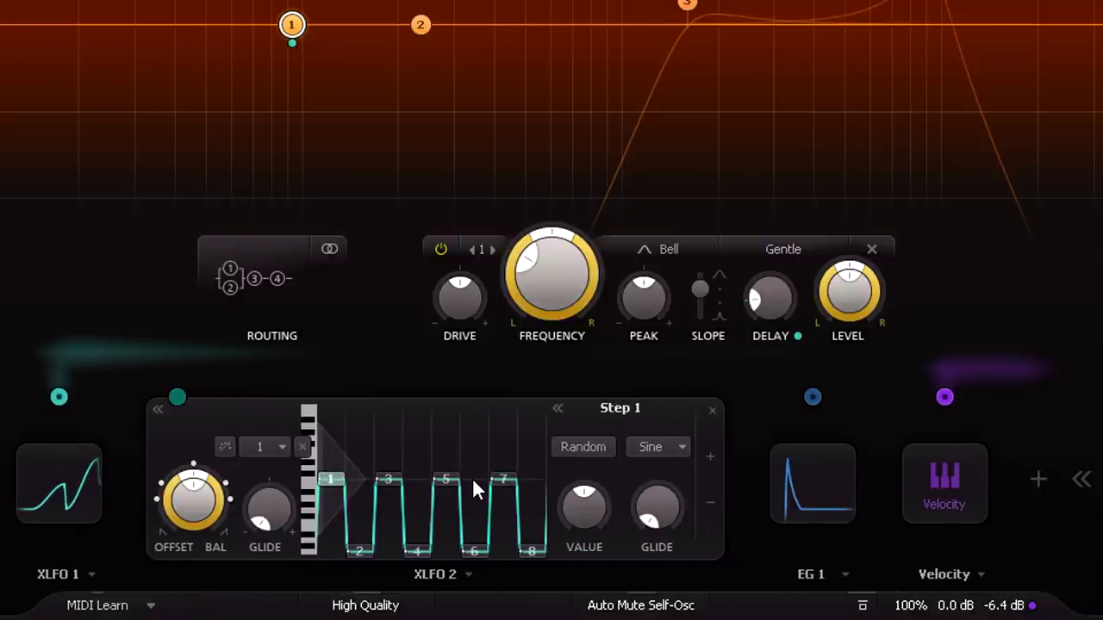
shift+click(492, 481)
double_click(574, 512)
key(Return)
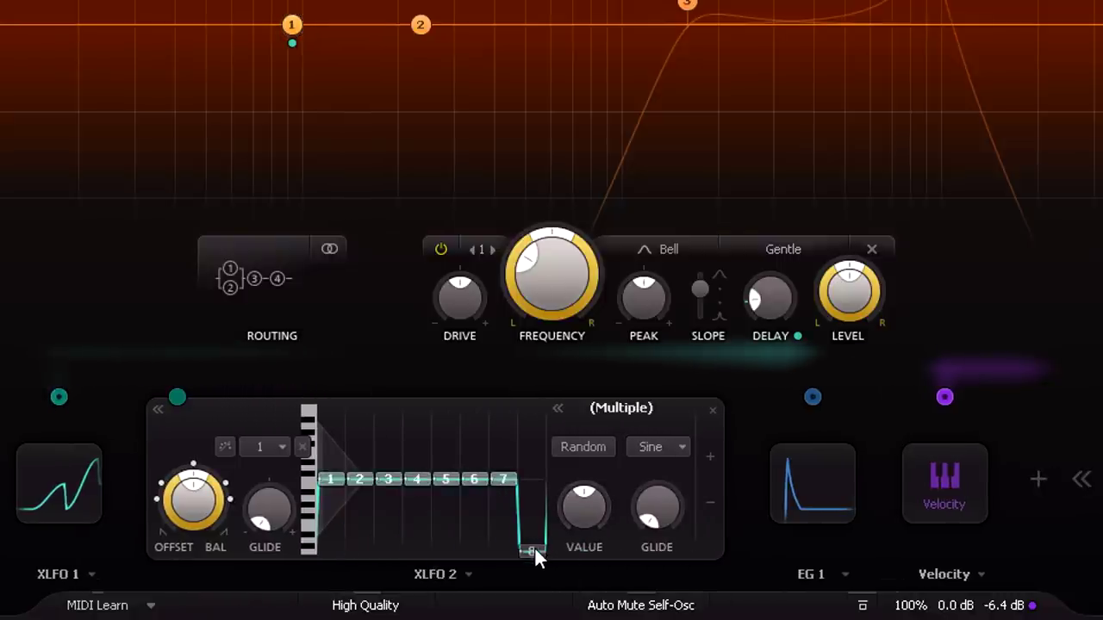
drag(534, 546, 529, 368)
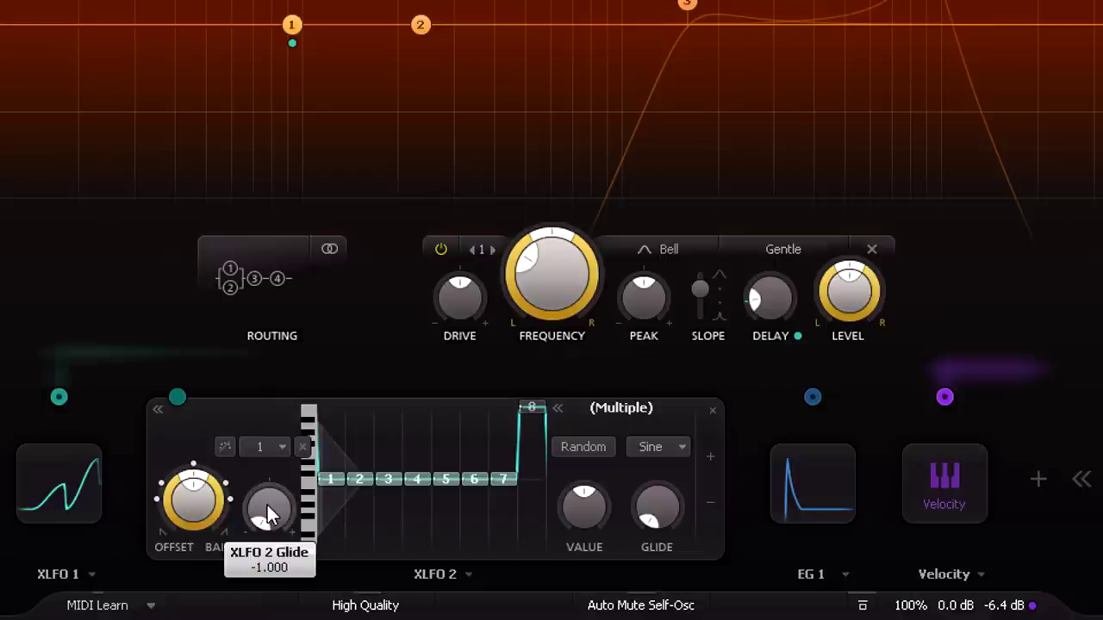
- Try glide on step 8, then clear it and give step 7 a 0.610 glide into step 8
click(532, 405)
drag(666, 497, 662, 336)
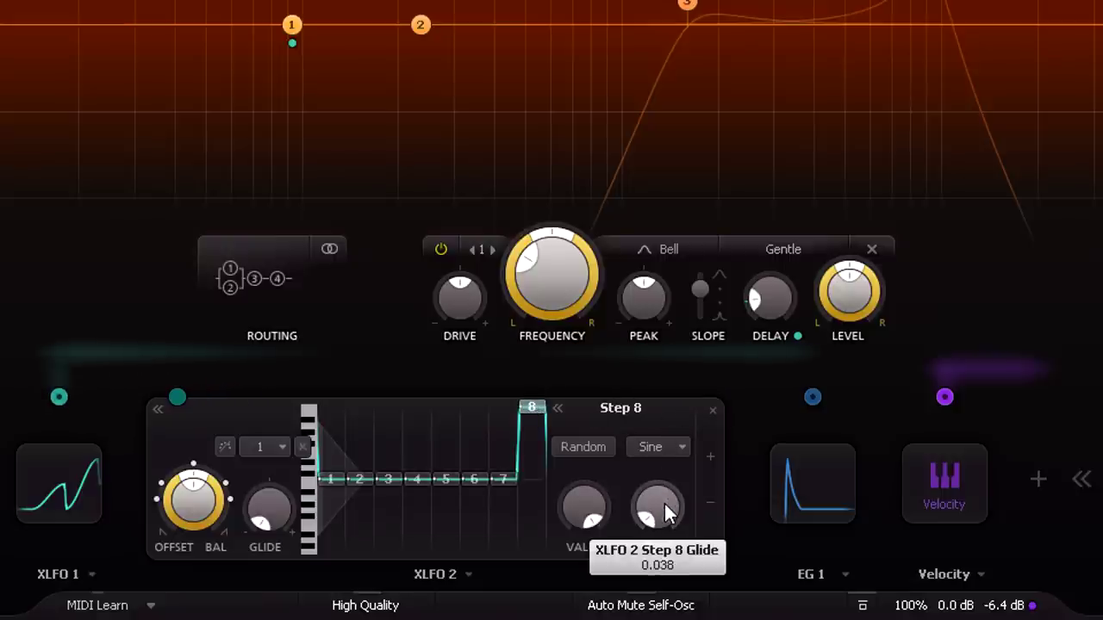
drag(259, 504, 346, 91)
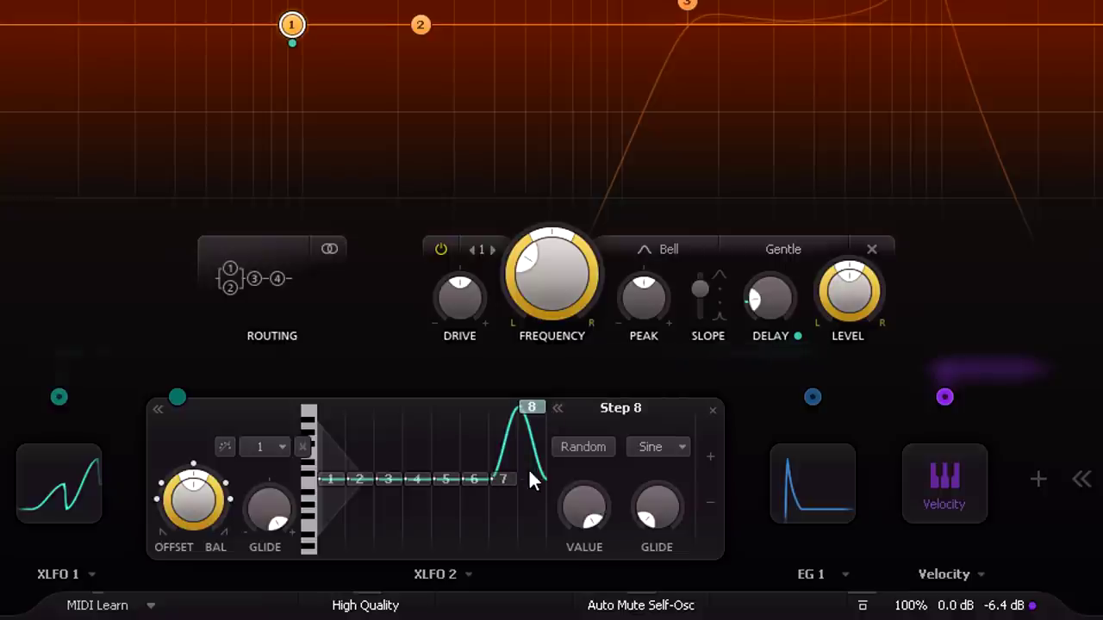
mouse_move(657, 510)
mouse_down()
mouse_move(678, 507)
mouse_move(662, 404)
mouse_move(661, 511)
mouse_up()
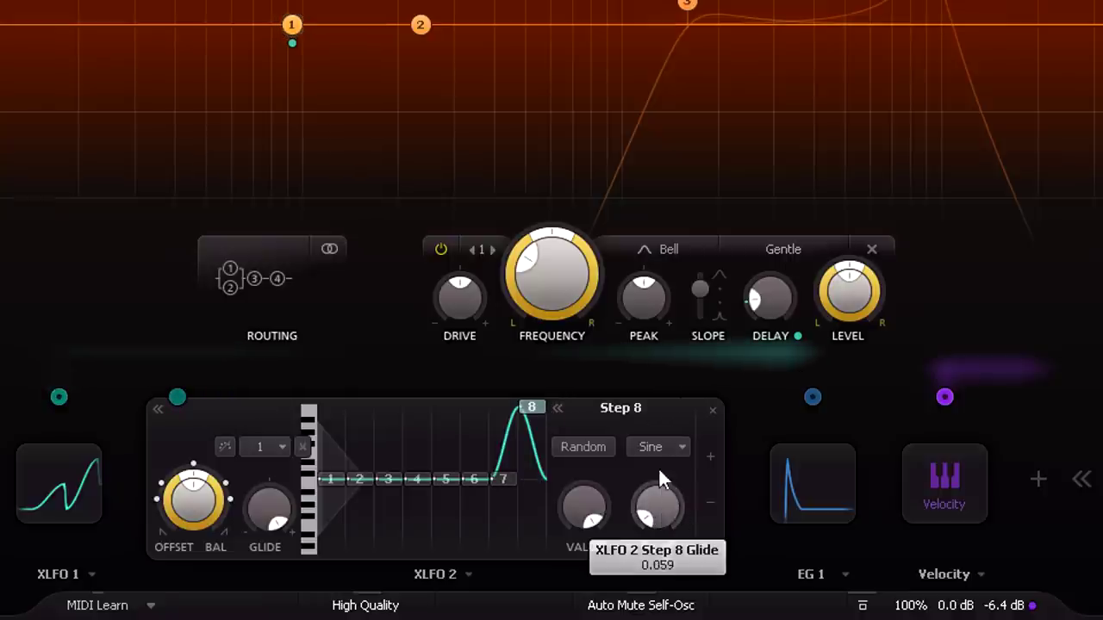
click(652, 447)
click(672, 468)
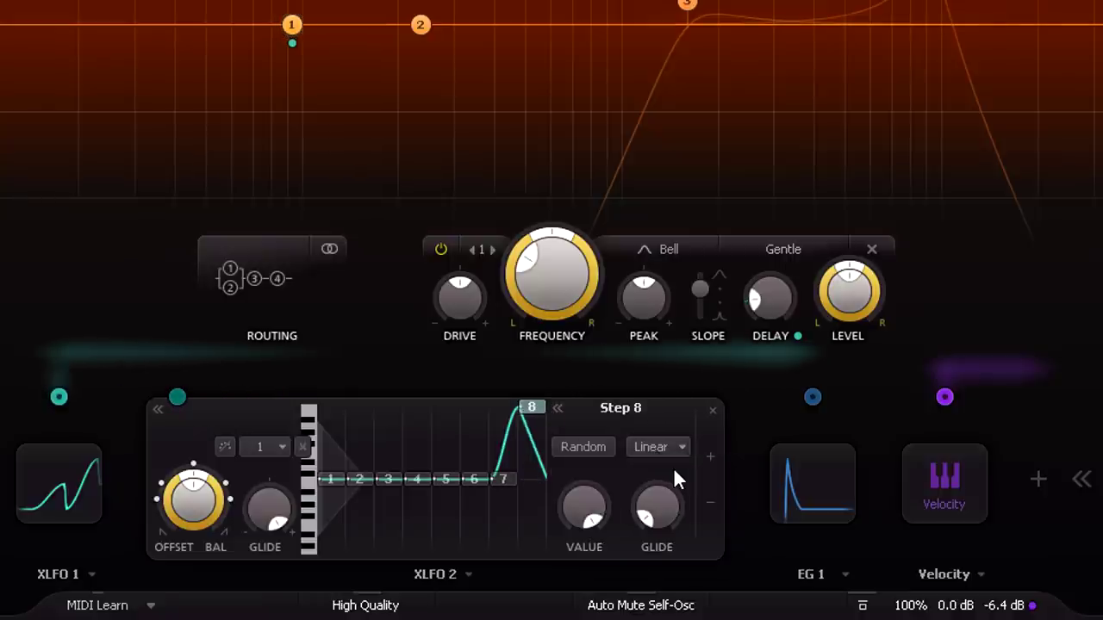
double_click(269, 512)
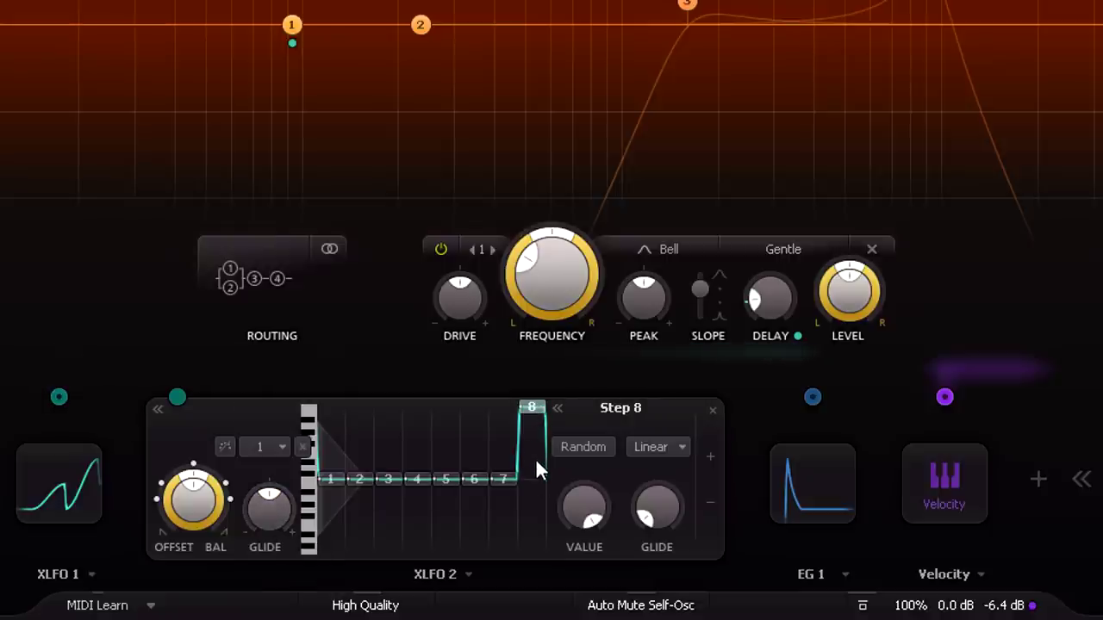
drag(664, 498, 668, 590)
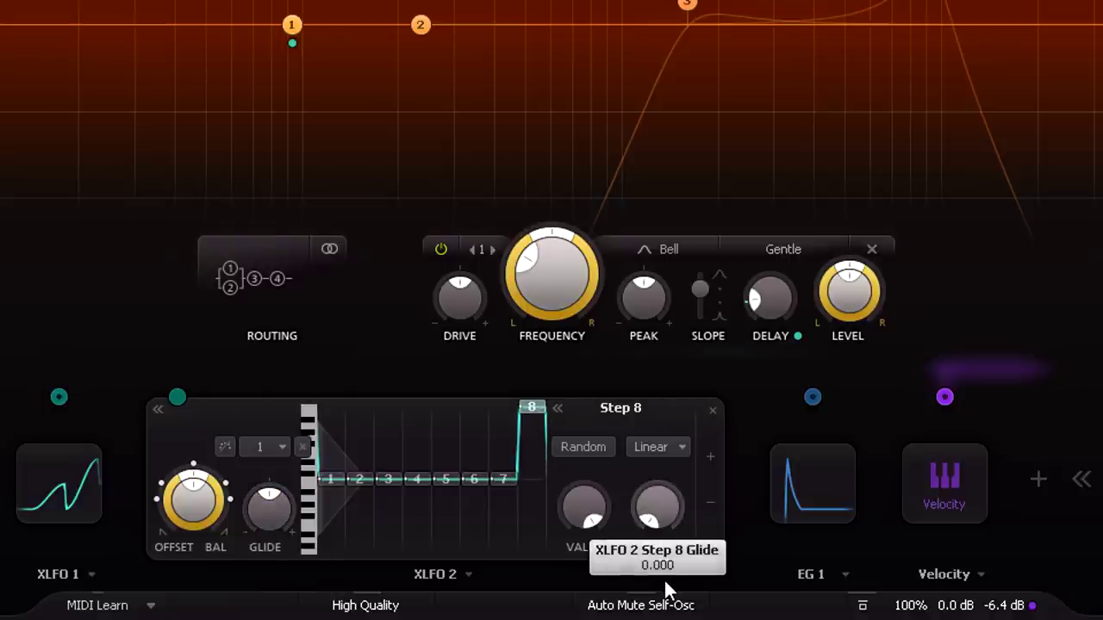
click(504, 477)
drag(667, 501, 660, 249)
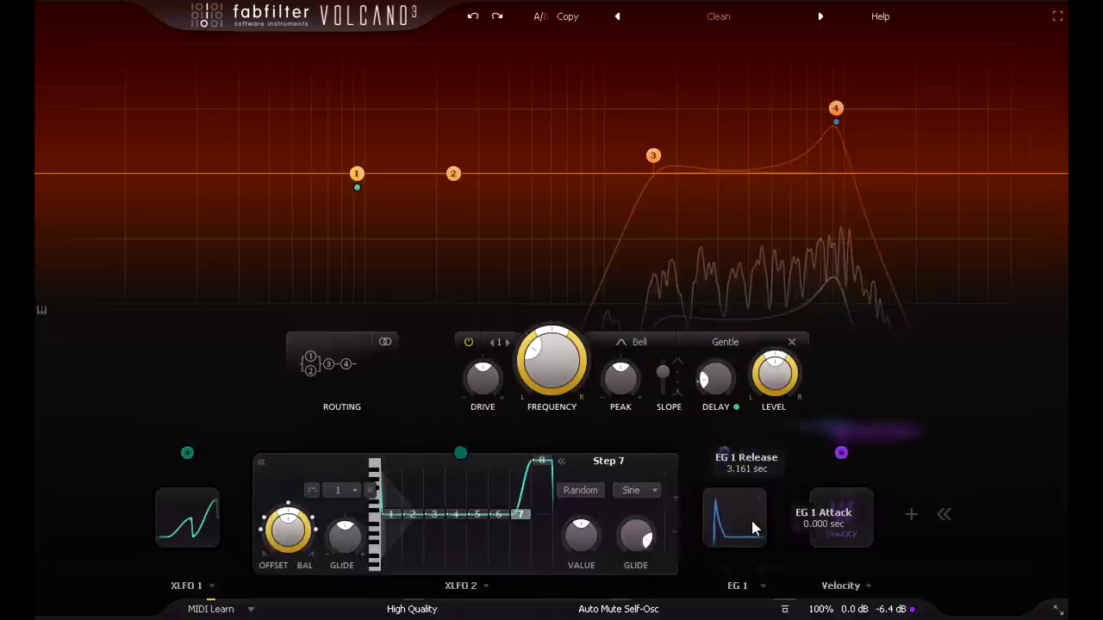
- Set EG 1's release to 0.150 sec and begin routing XLFO 2 as a modulator
click(812, 483)
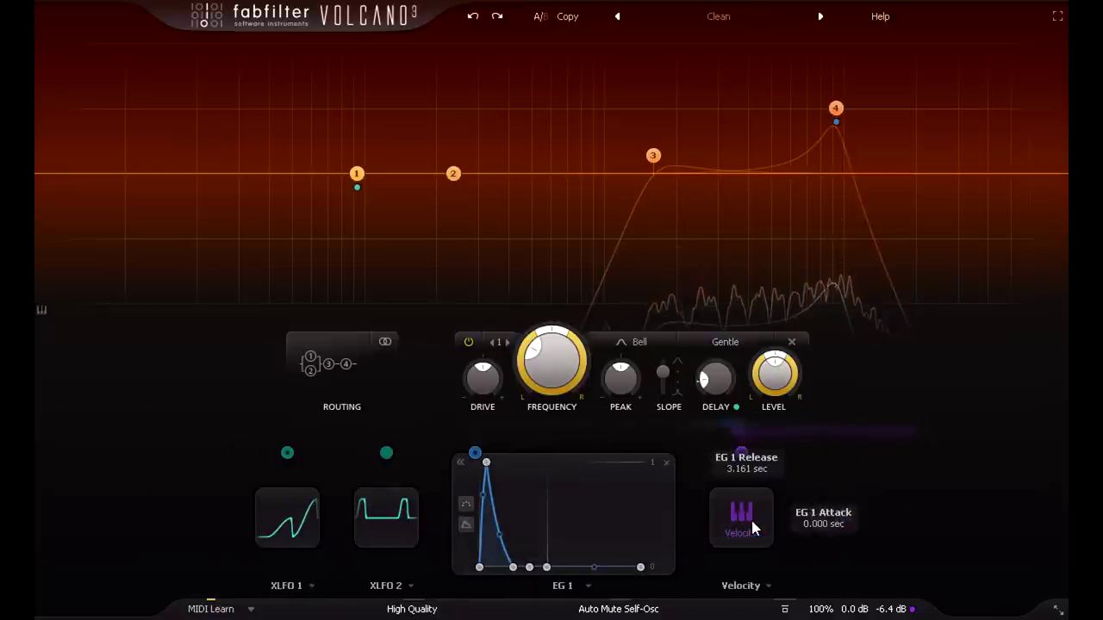
mouse_move(513, 569)
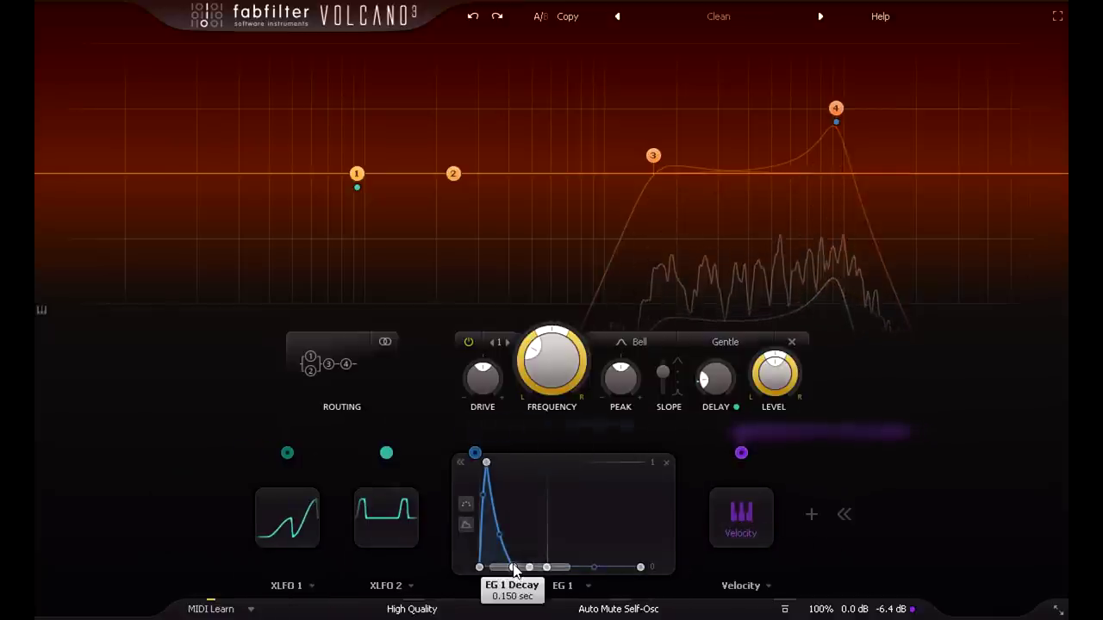
double_click(640, 567)
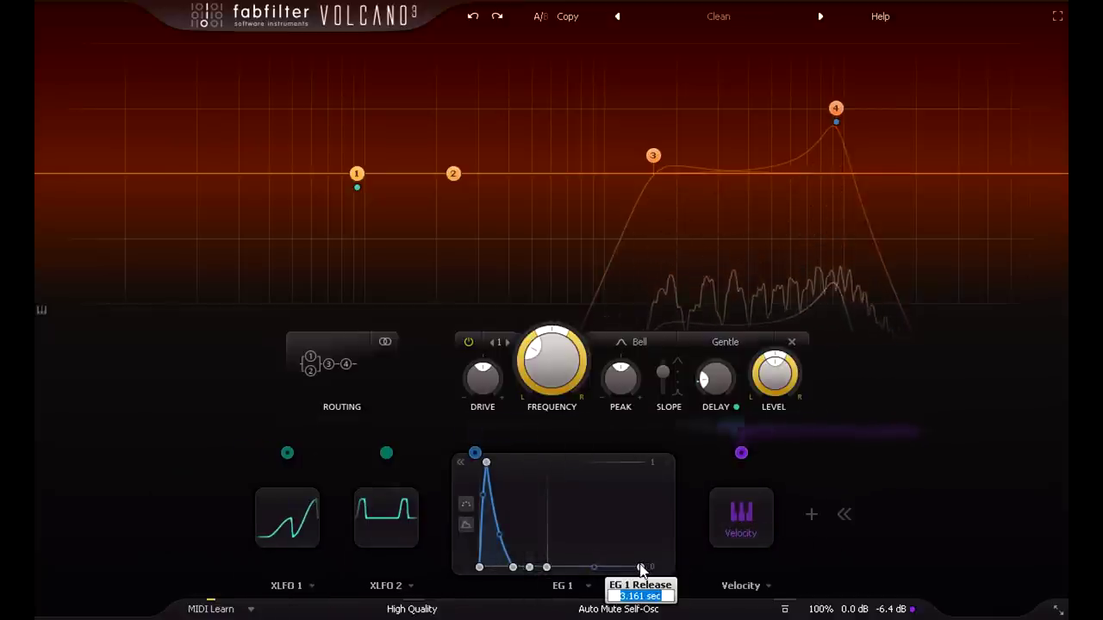
text(0.15)
key(Return)
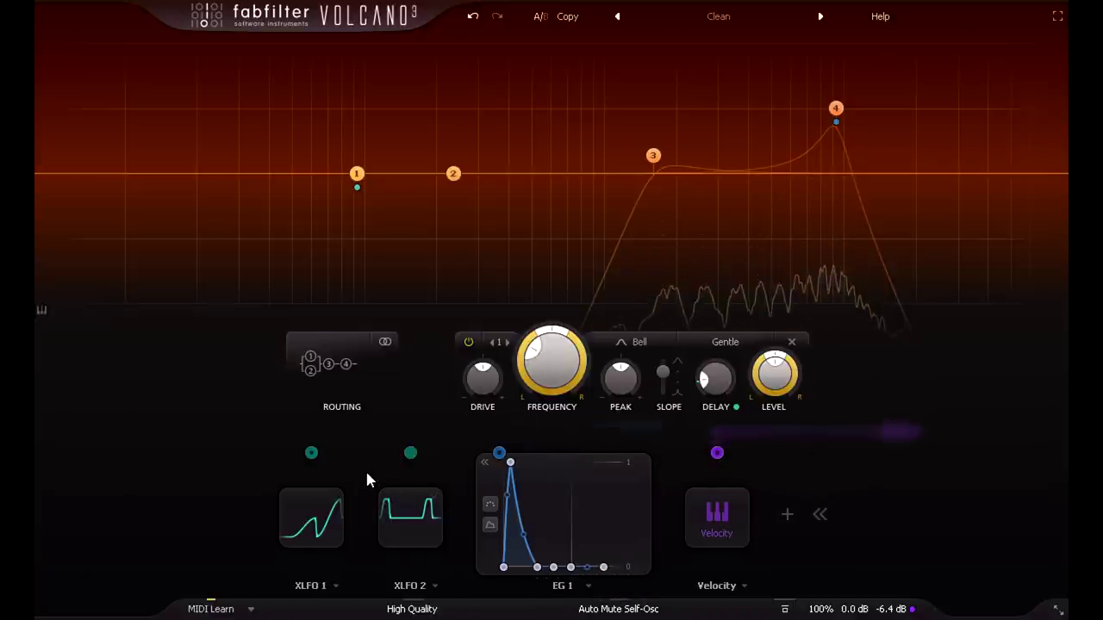
drag(414, 456, 529, 521)
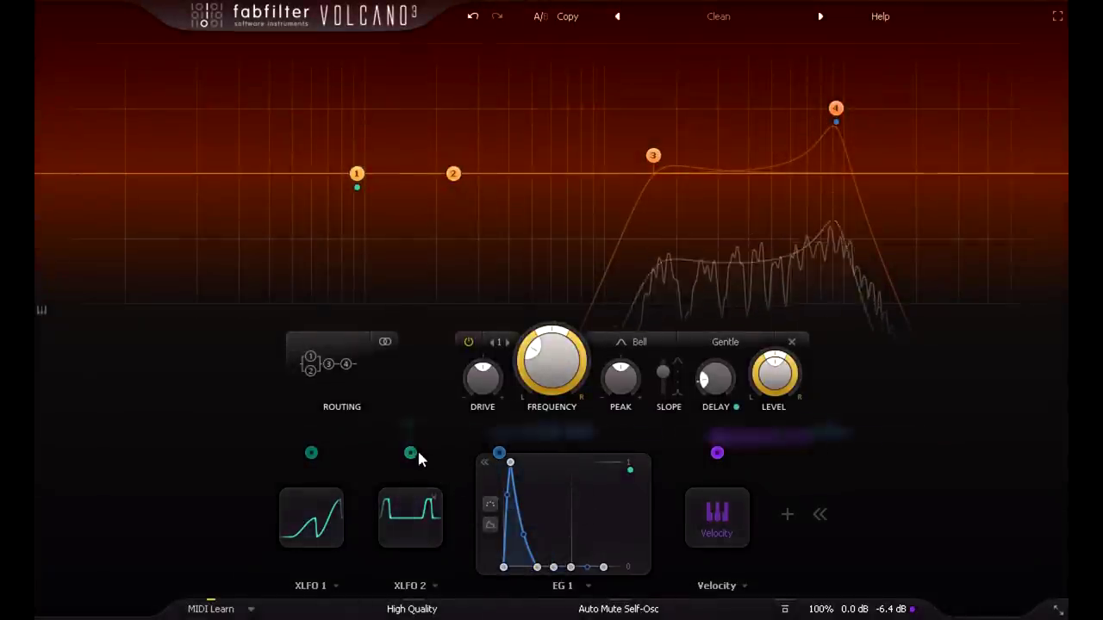
- Route XLFO 2 to EG 1's release and decay, raising the amounts to about 0.699 and 0.770
drag(411, 454, 604, 571)
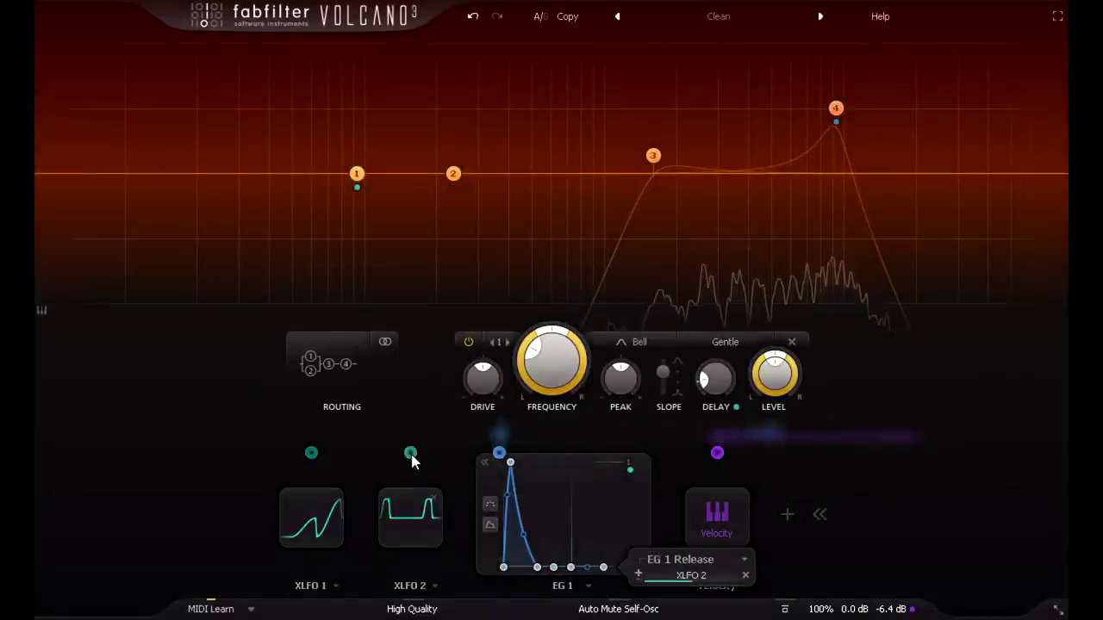
mouse_move(411, 456)
mouse_move(405, 414)
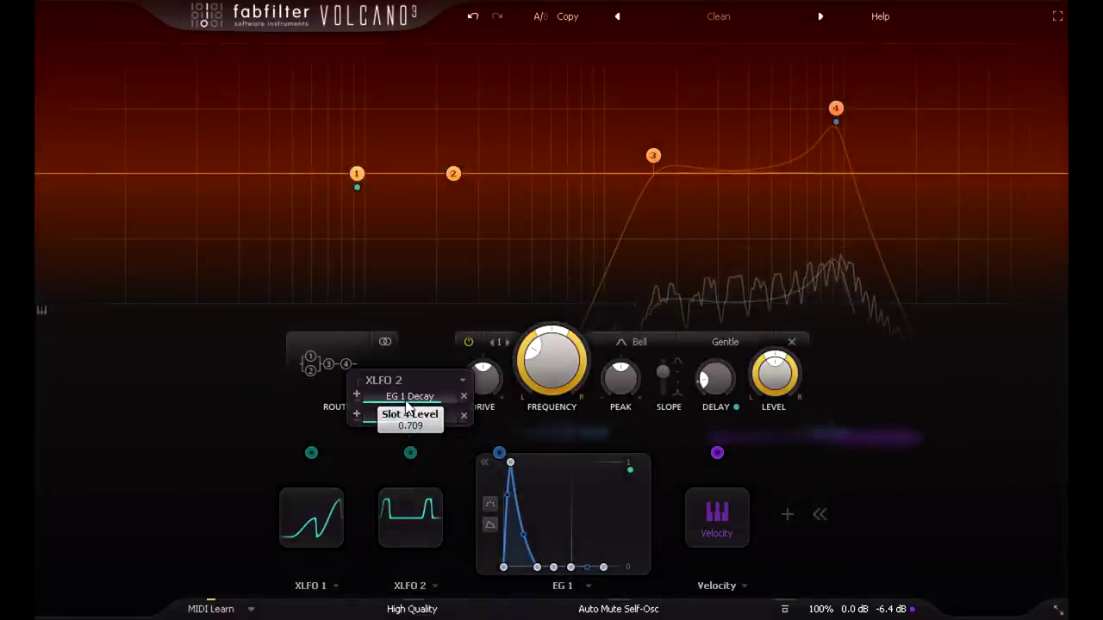
scroll(405, 412, up, 2)
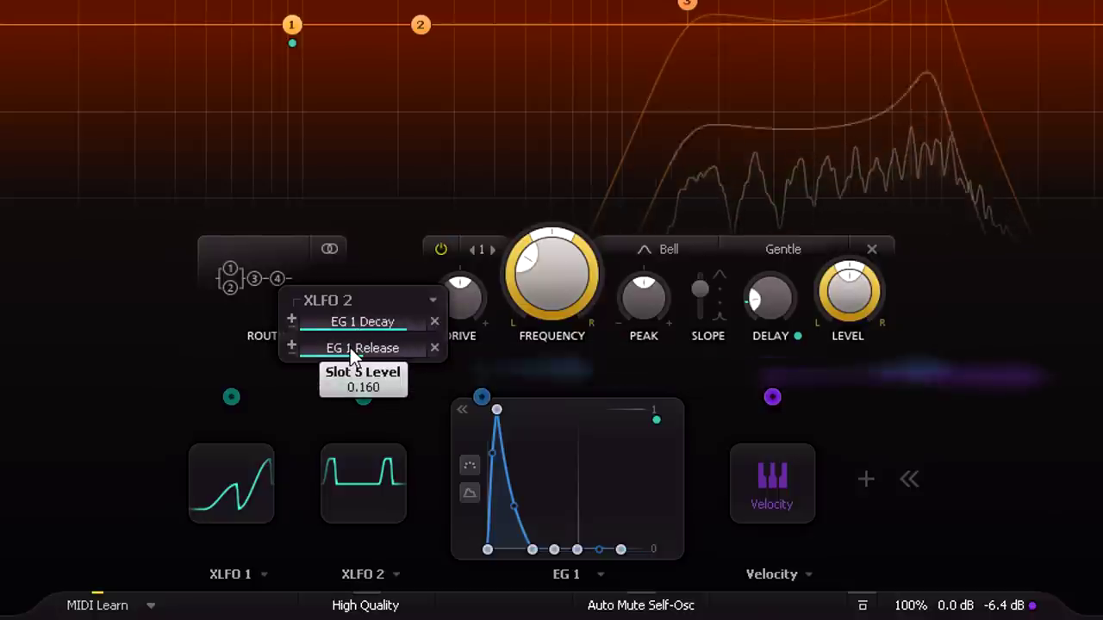
scroll(400, 417, up, 3)
scroll(350, 349, up, 12)
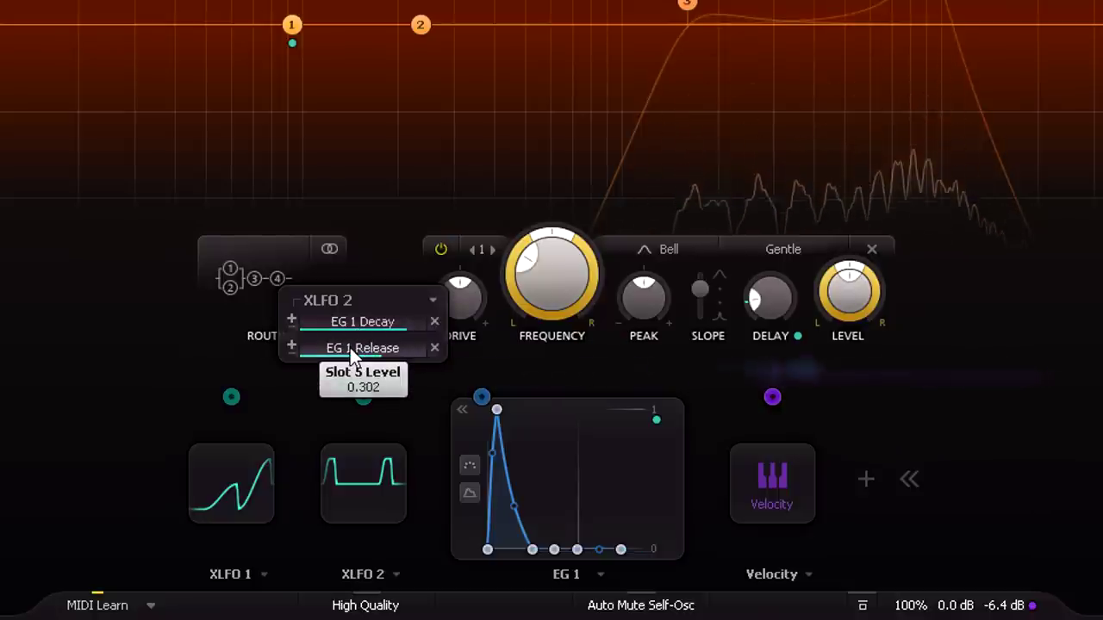
scroll(350, 348, up, 10)
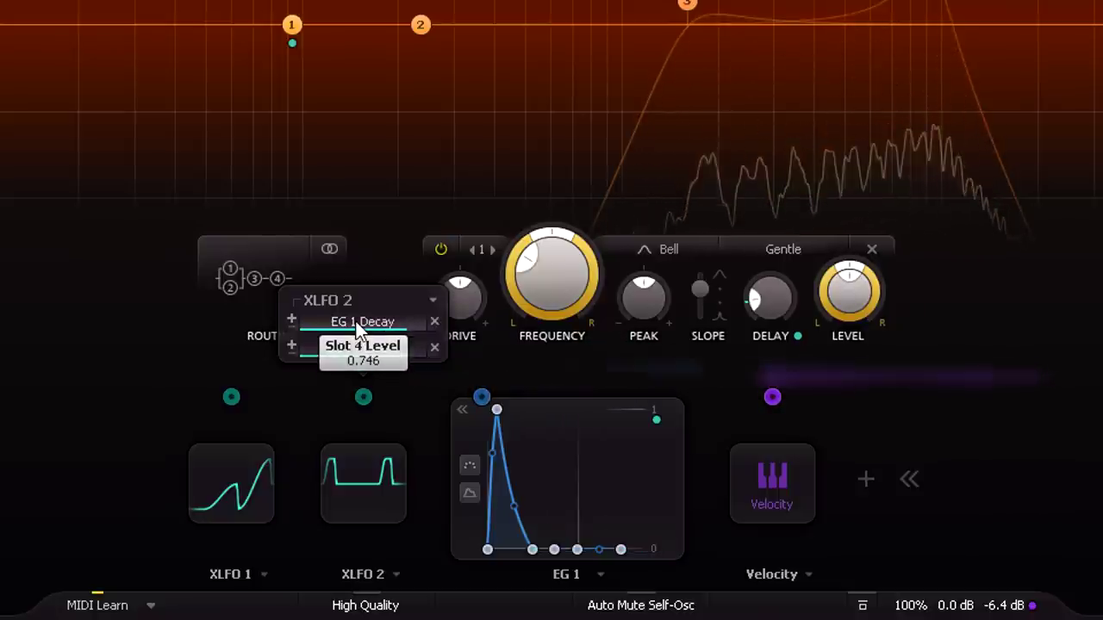
scroll(355, 322, up, 2)
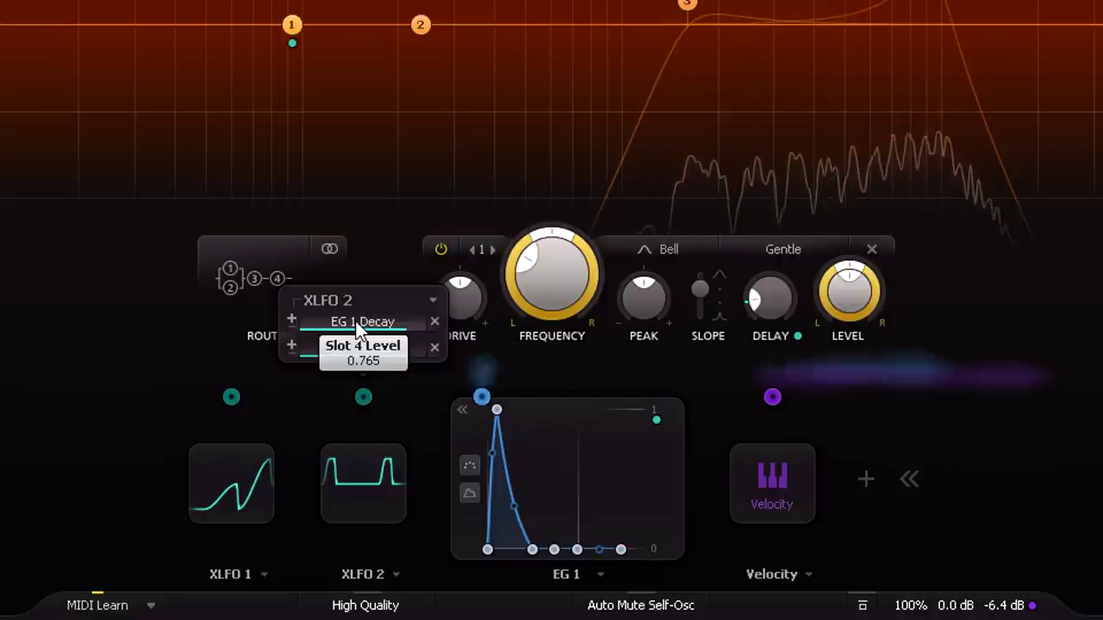
scroll(356, 322, up, 1)
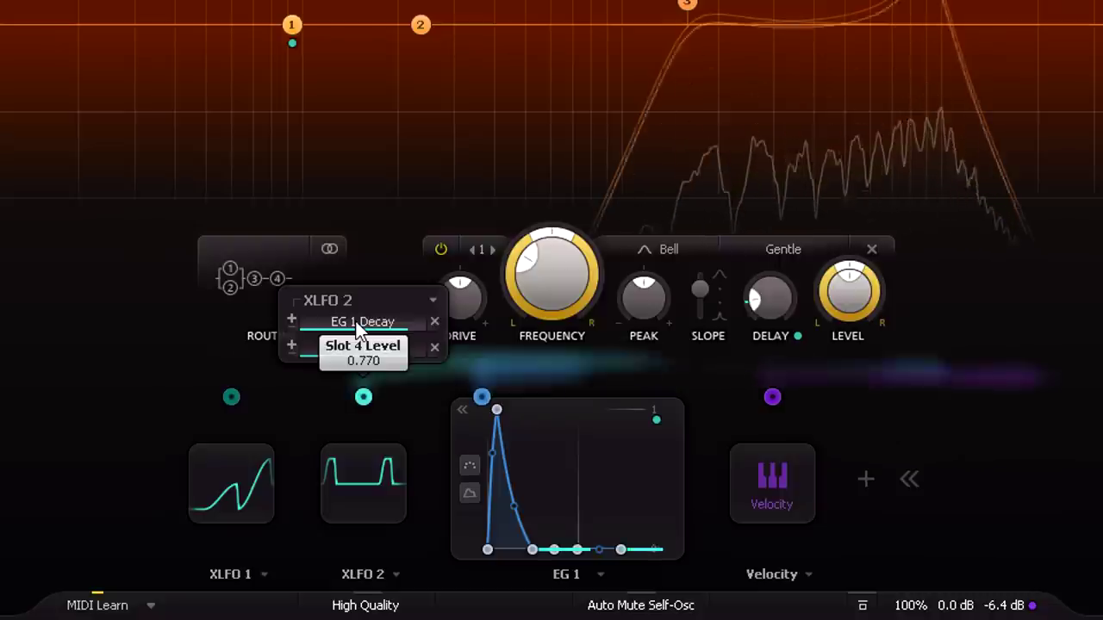
- Set XLFO 2 to a Free rate of 0.020 Hz with Retrigger trigger mode
click(356, 484)
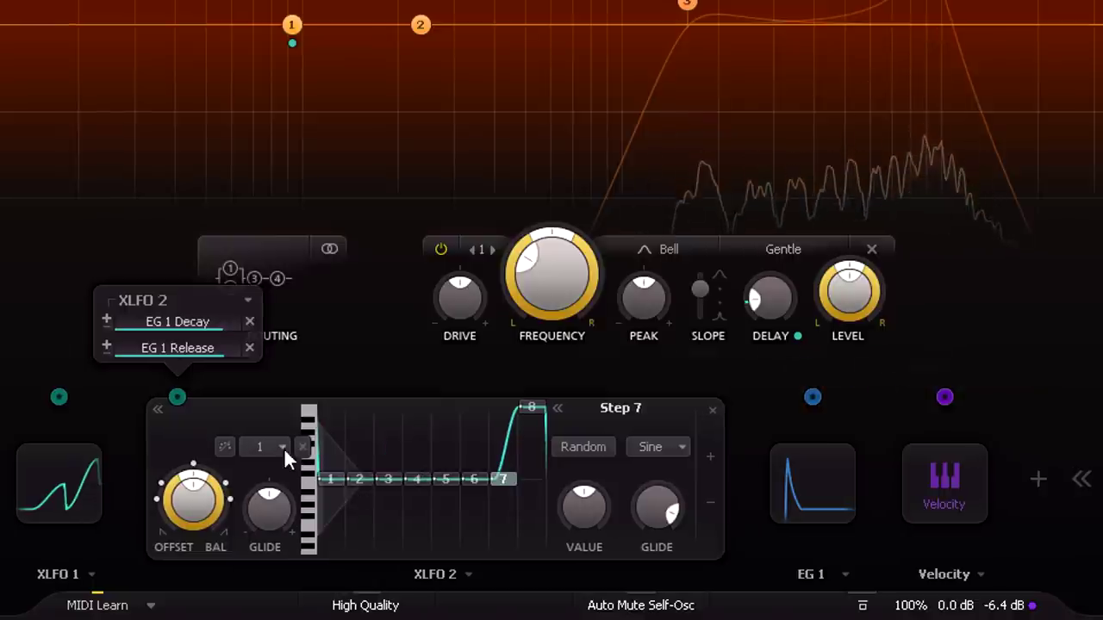
click(279, 447)
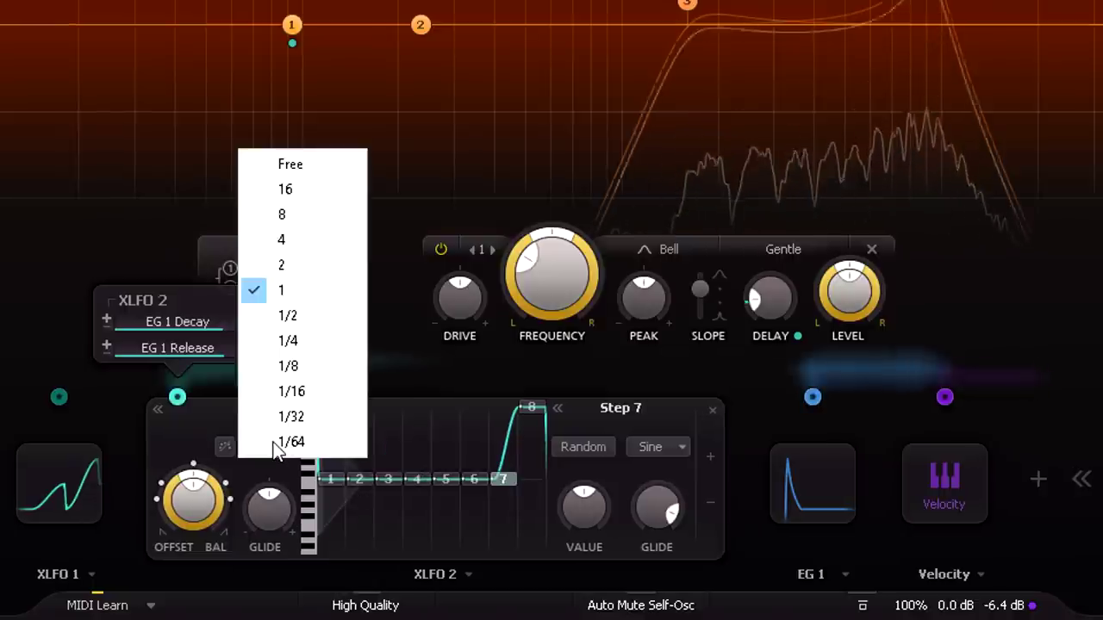
click(310, 172)
drag(191, 492, 194, 559)
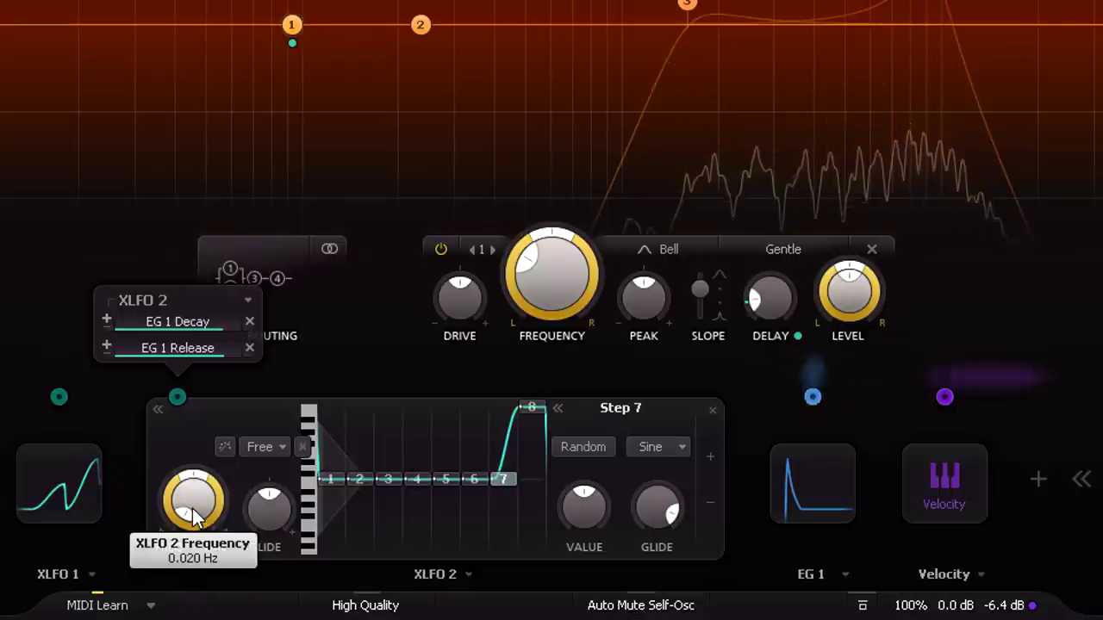
click(225, 446)
click(270, 496)
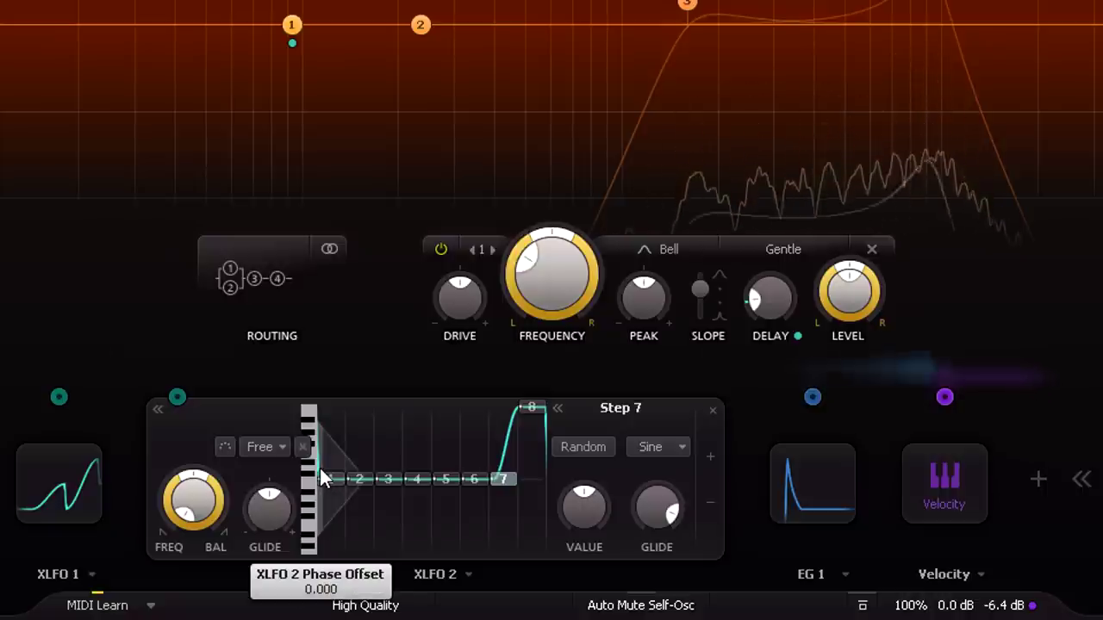
- Enter an exact phase offset of 0.5 for XLFO 2
drag(320, 468, 463, 495)
double_click(464, 494)
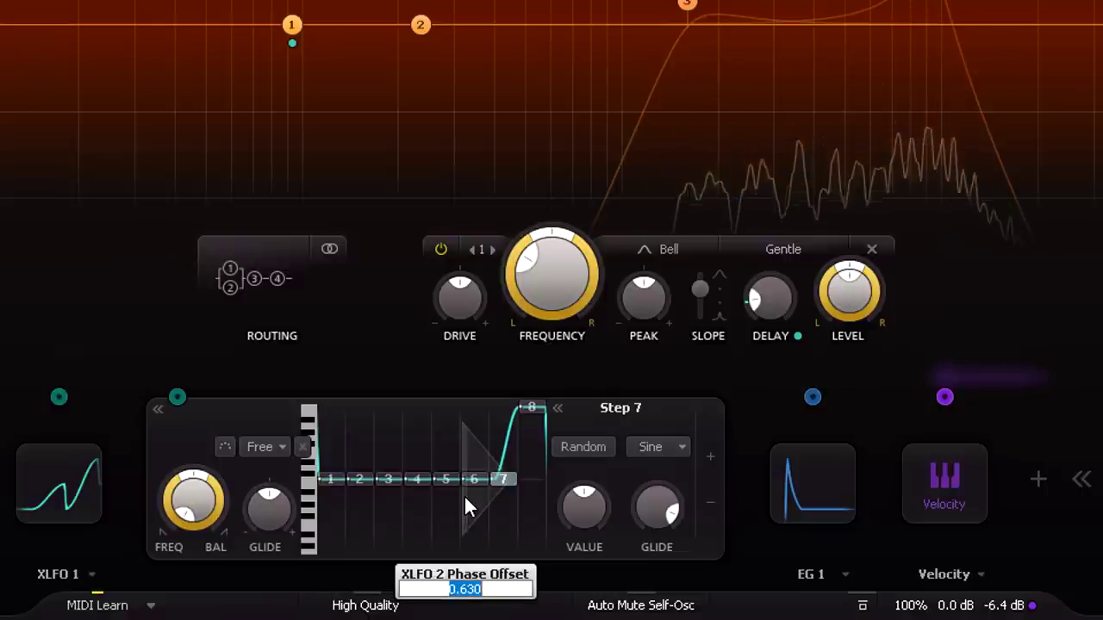
text(0.)
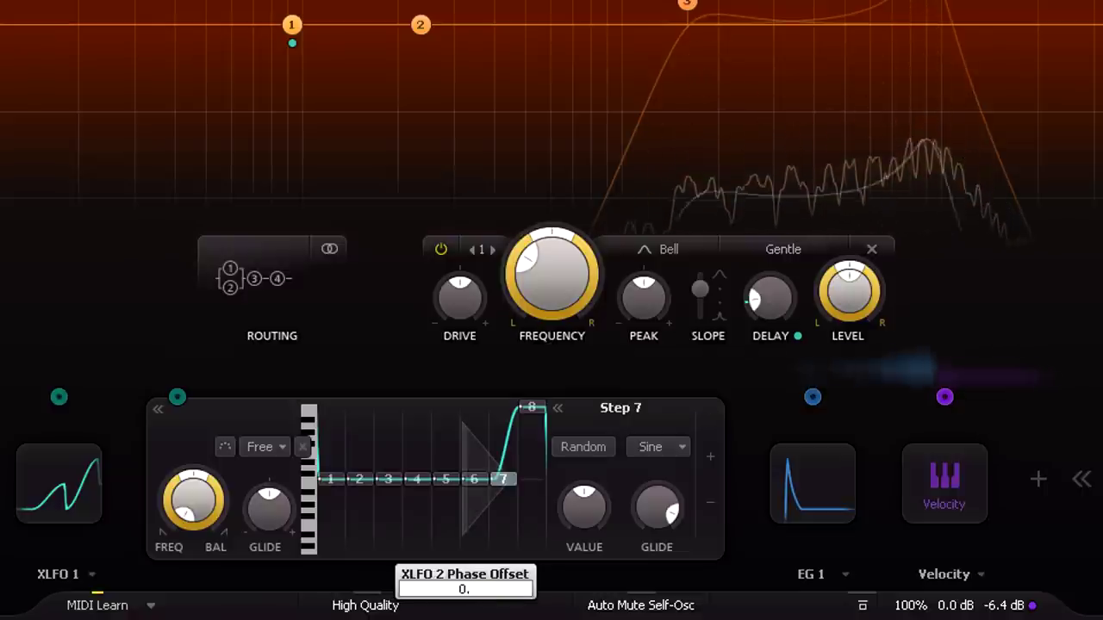
text(5)
key(Return)
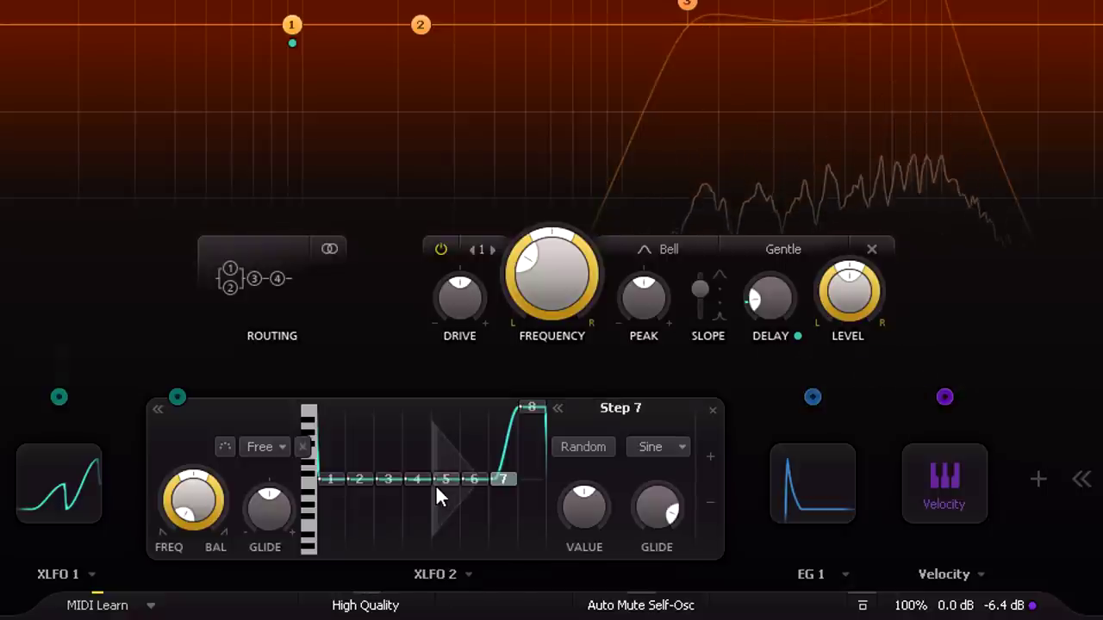
- Route Velocity to XLFO 2's phase offset at 0.070, then raise one hi-hat note's velocity
mouse_move(434, 454)
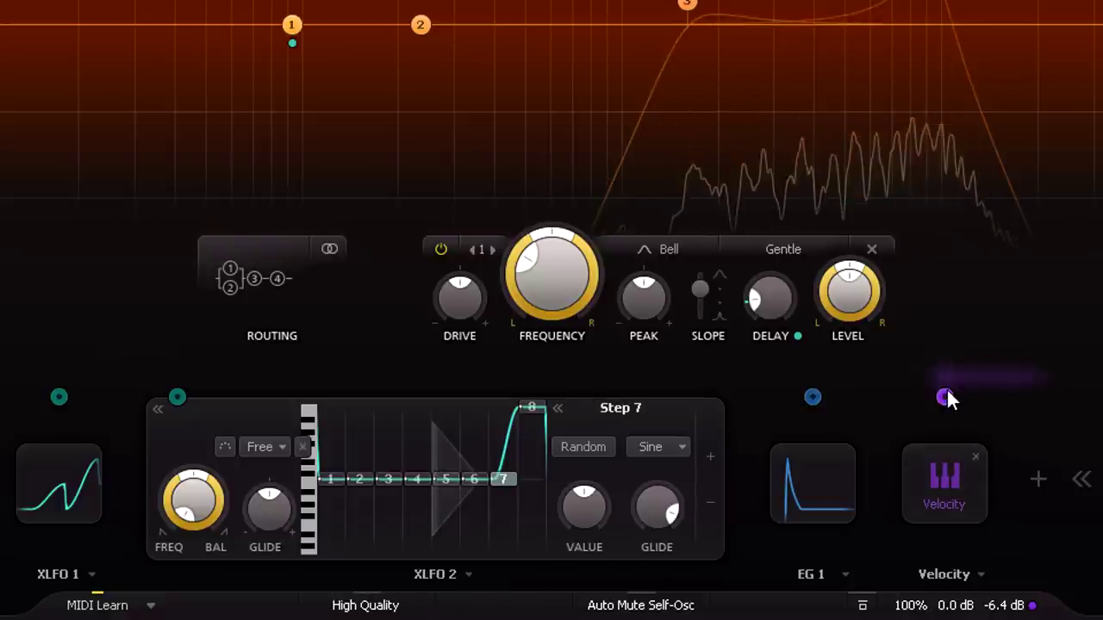
drag(945, 397, 436, 465)
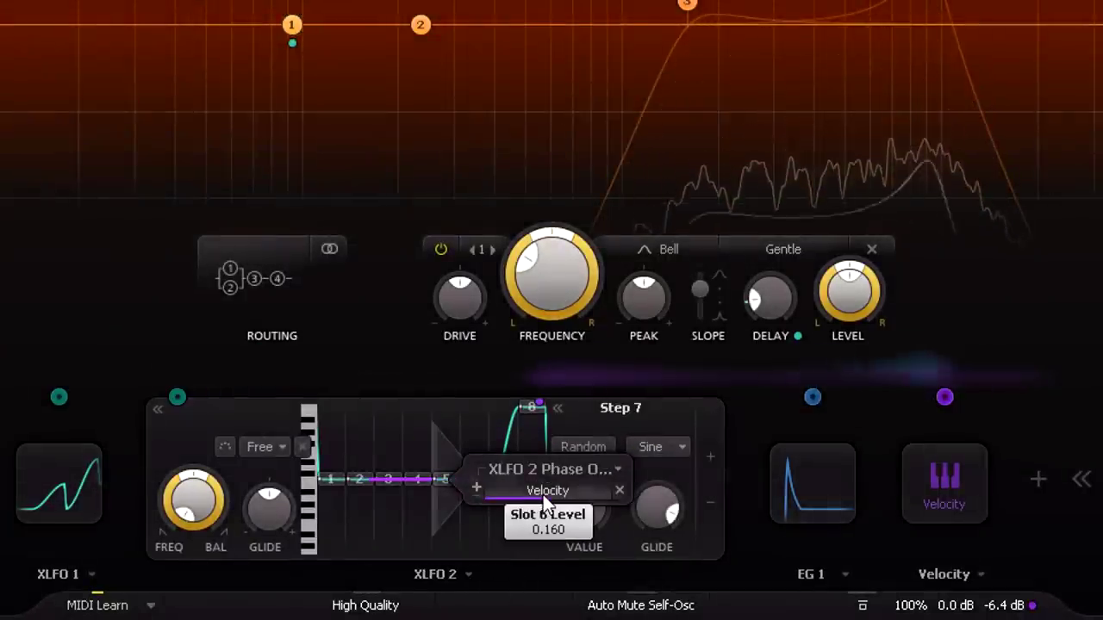
double_click(544, 497)
text(0.7)
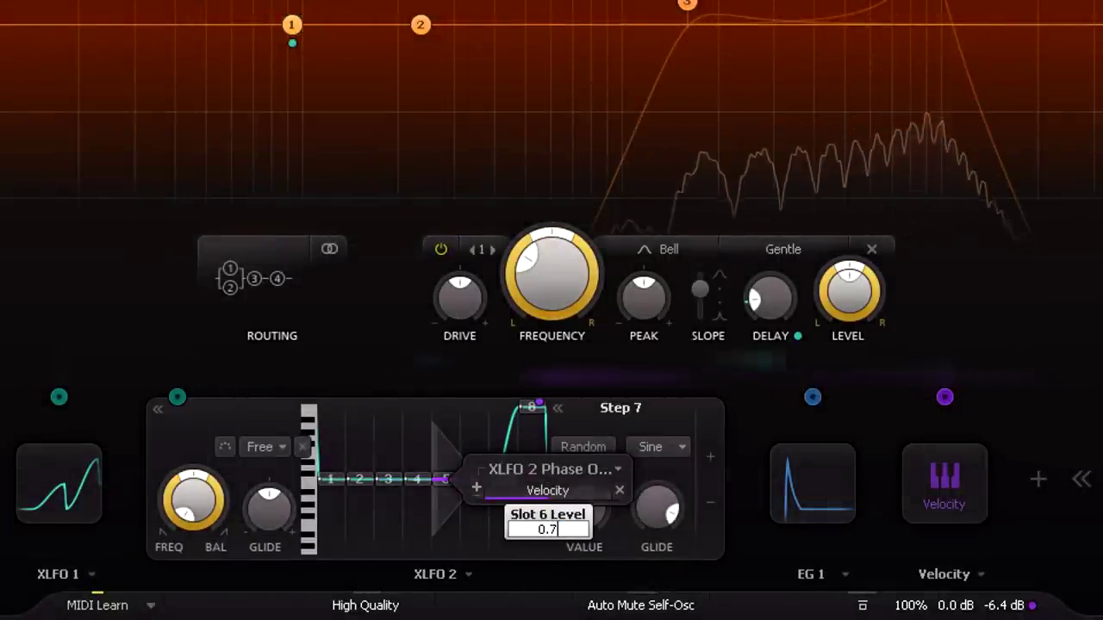
key(BackSpace)
text(07)
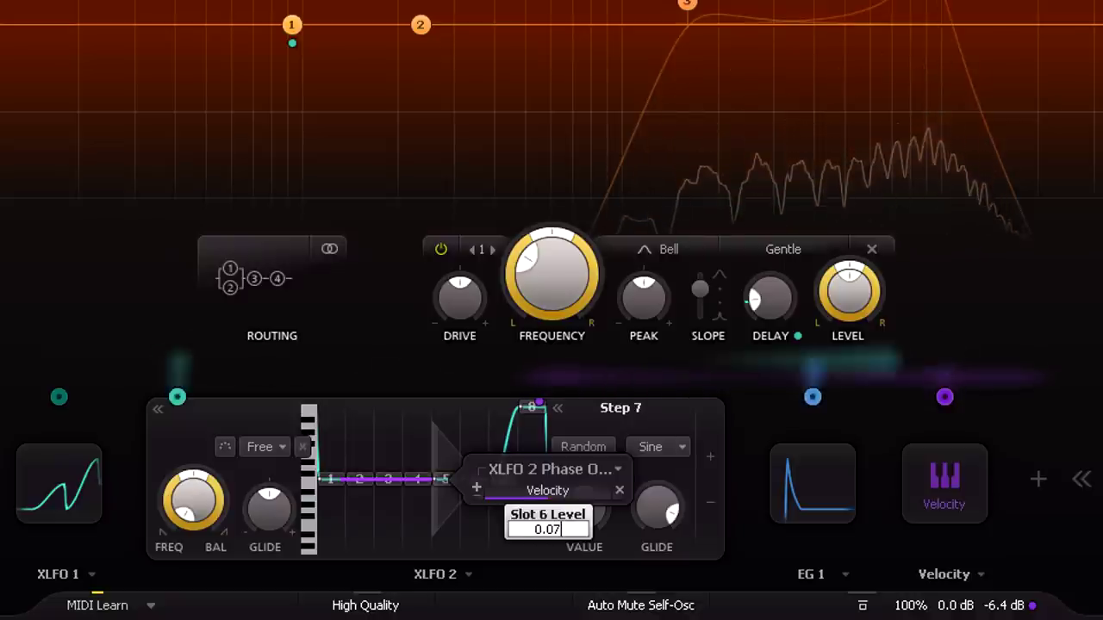
key(Return)
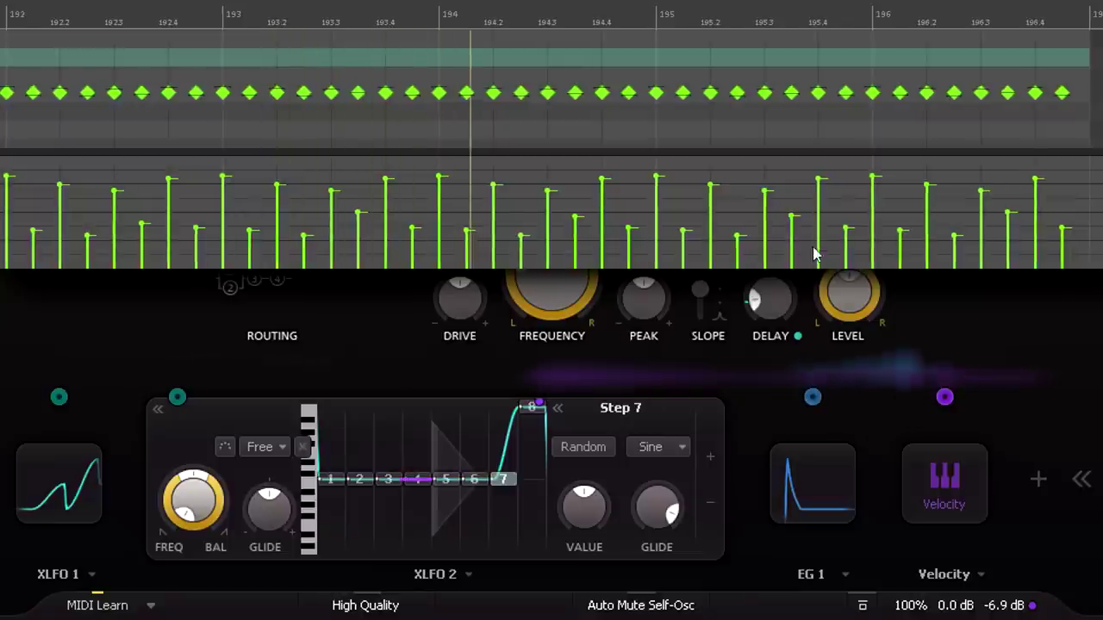
drag(796, 215, 792, 169)
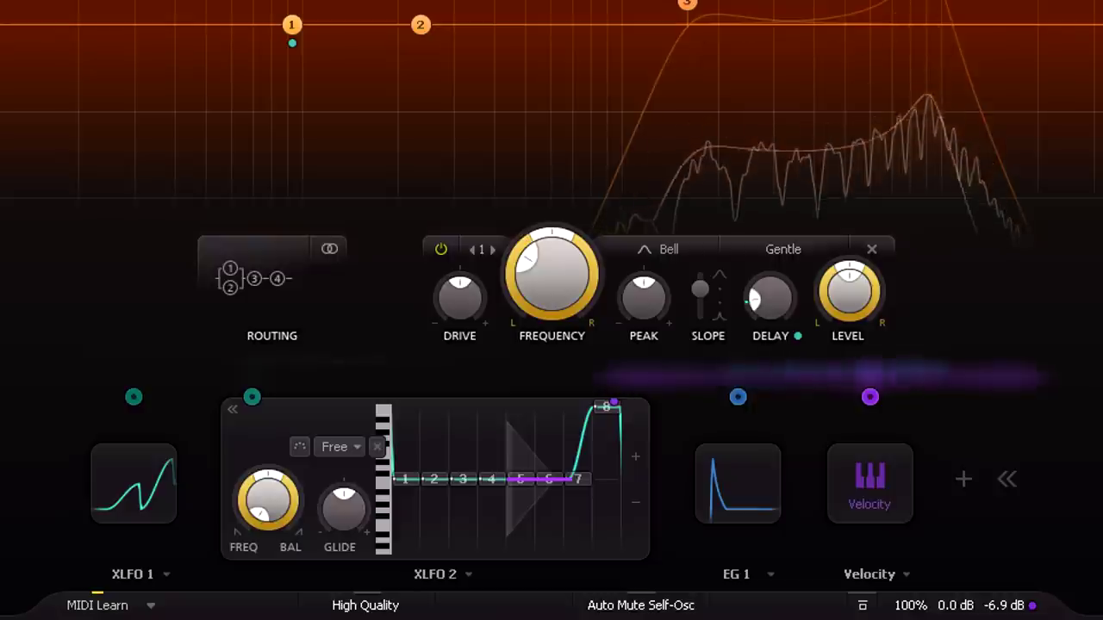
- Collapse the XLFO 2 editor and add a new MIDI source for the Mod Wheel
click(635, 412)
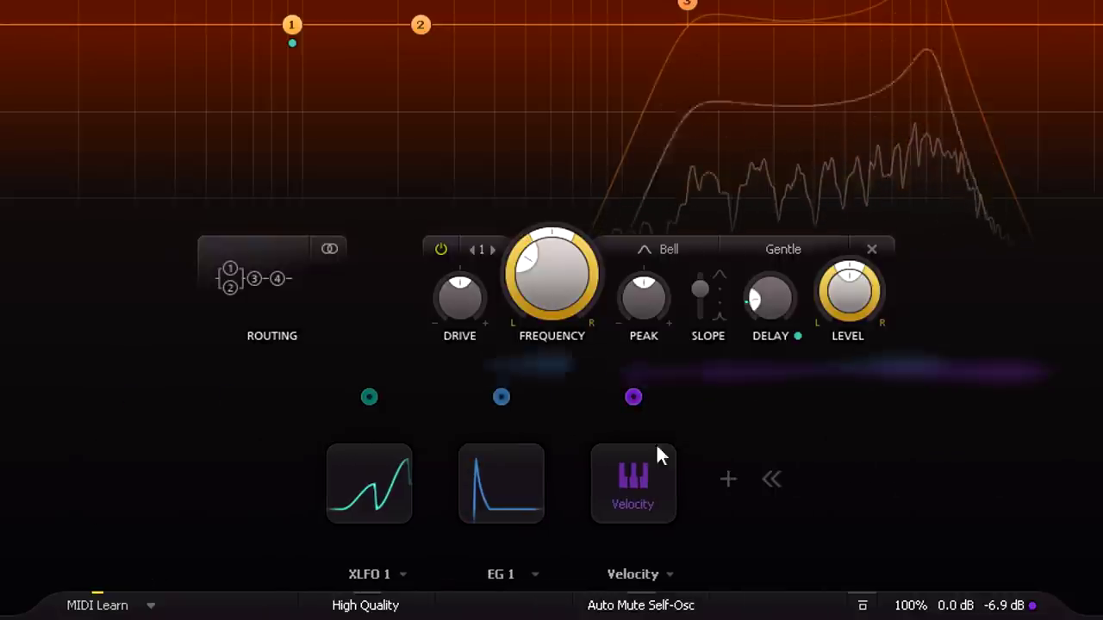
click(728, 479)
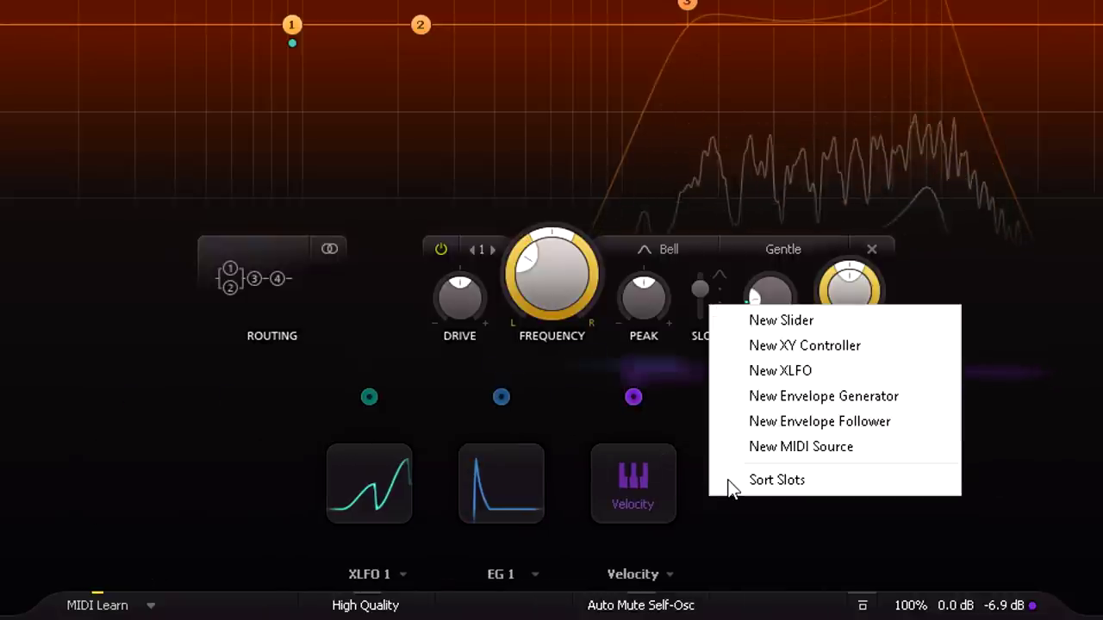
click(884, 442)
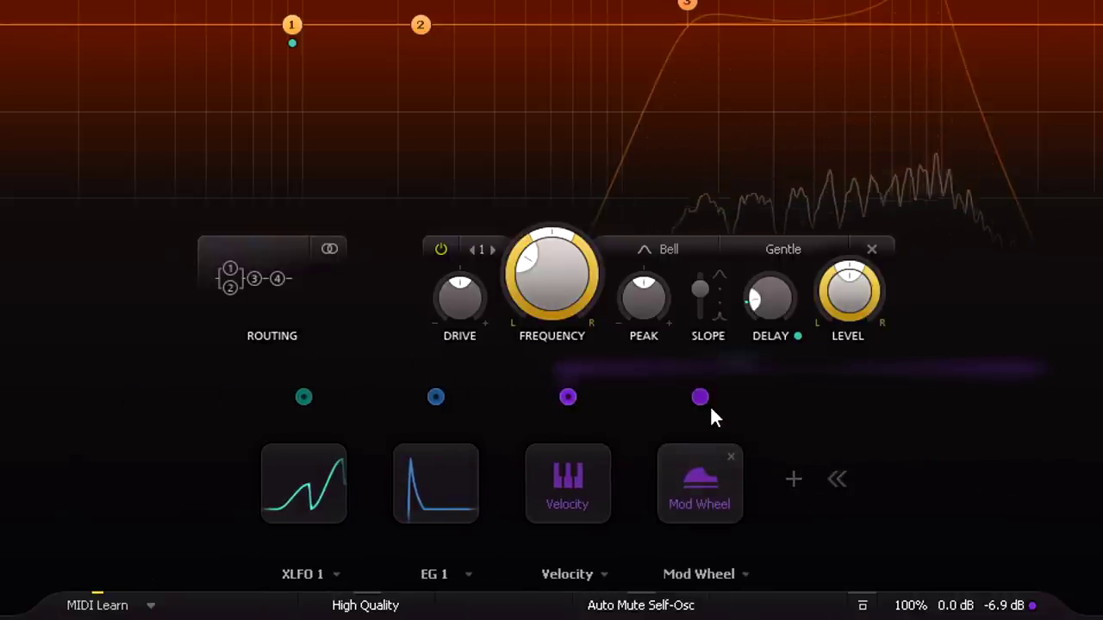
- Route the Mod Wheel to EG 1 Decay and Release at amounts 0.946 and 0.816
drag(699, 398, 402, 556)
drag(773, 397, 492, 550)
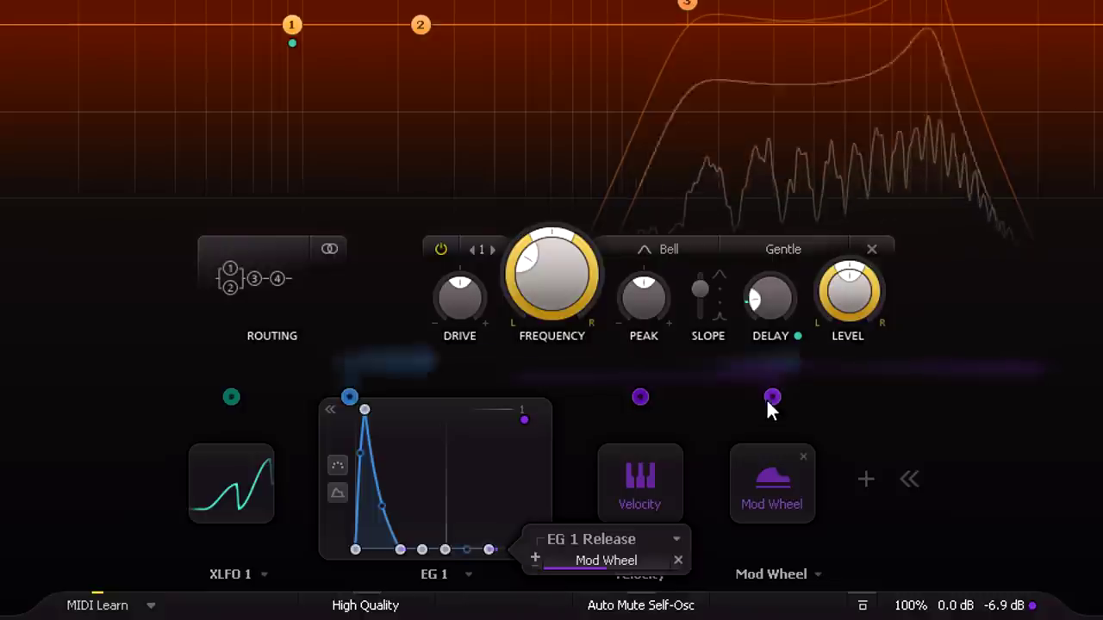
mouse_move(769, 397)
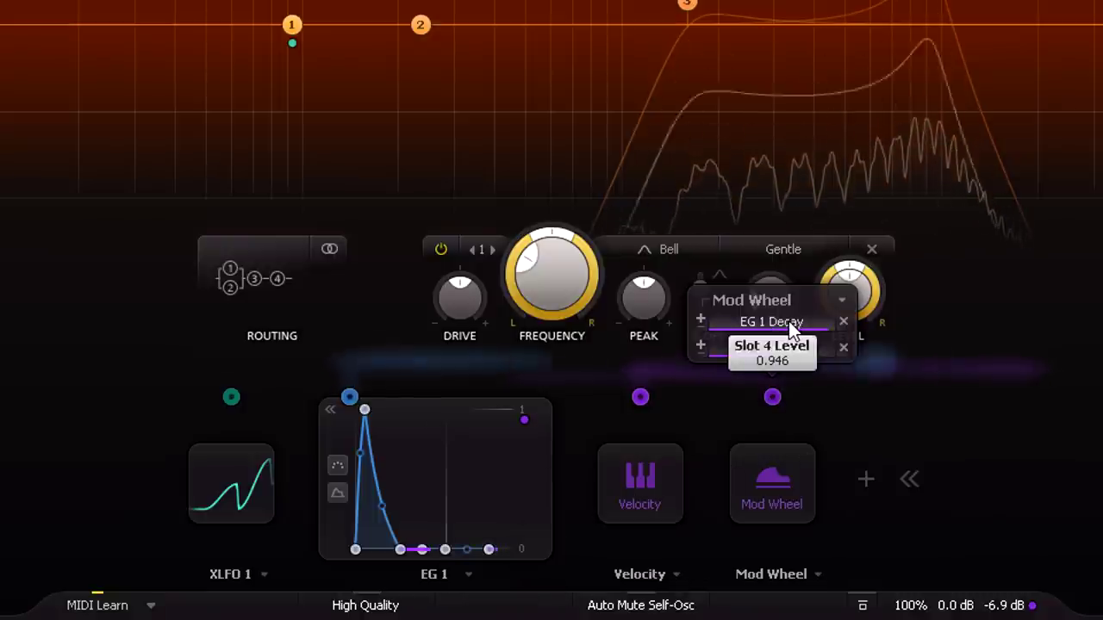
drag(750, 348, 764, 346)
scroll(763, 347, up, 8)
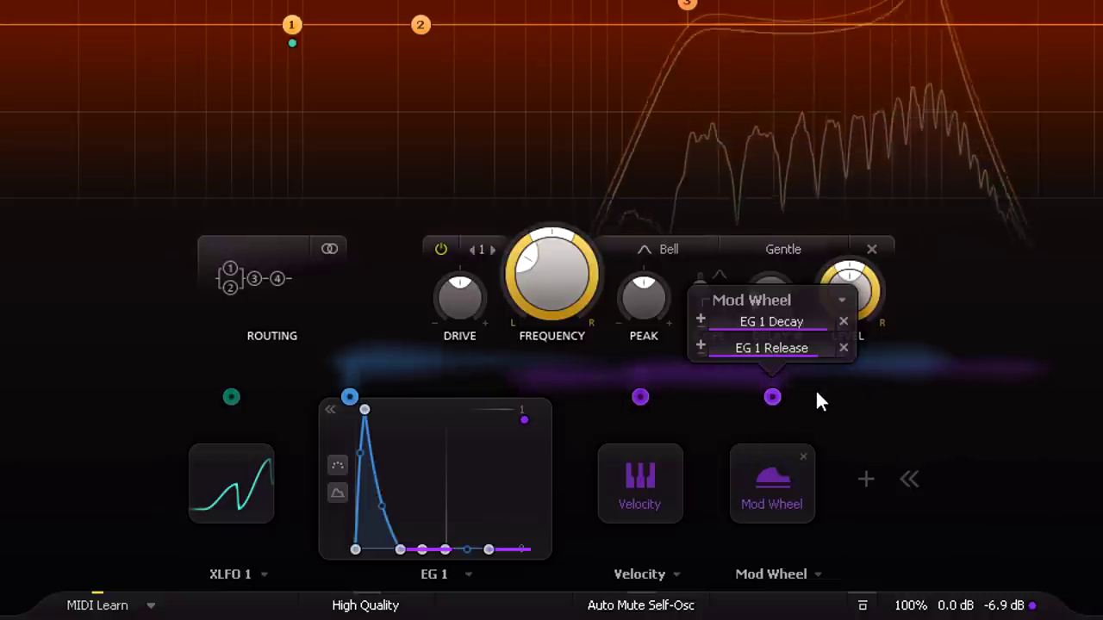
- Change the Mod Wheel source's response curve from linear to Exp
click(776, 475)
click(710, 508)
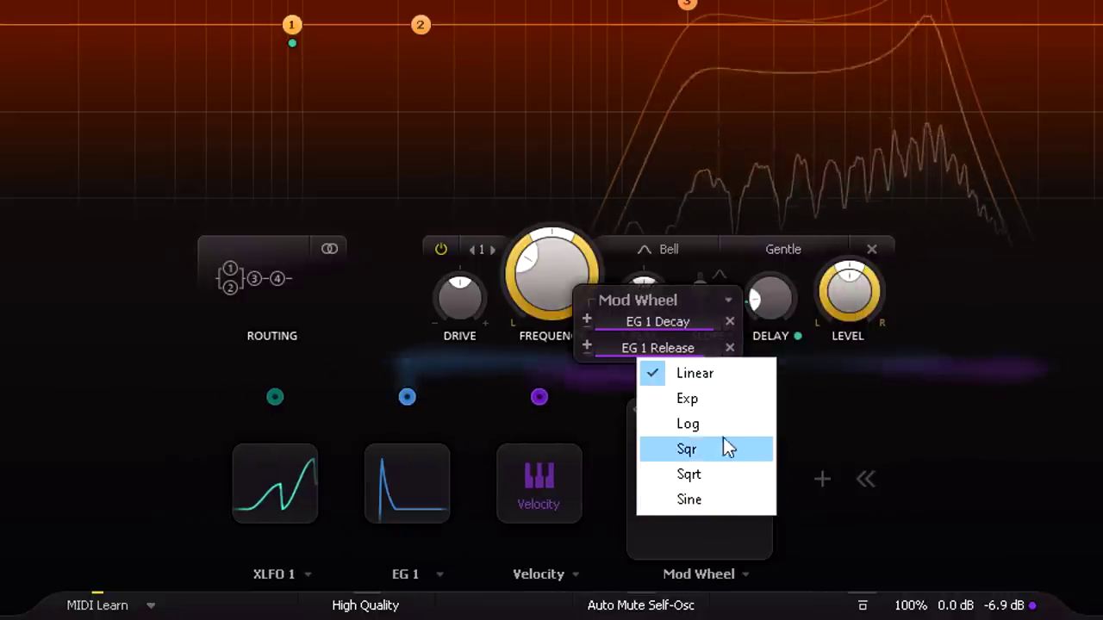
click(726, 401)
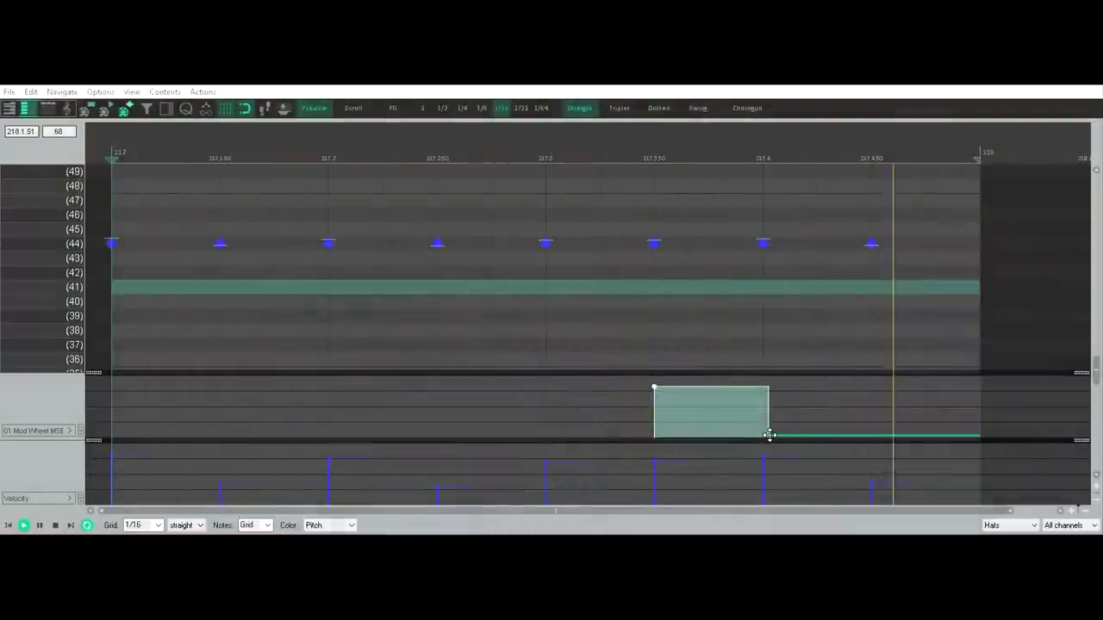
- Trim the mod-wheel block's end slightly and lower its value from 106 to 90
drag(768, 436, 766, 437)
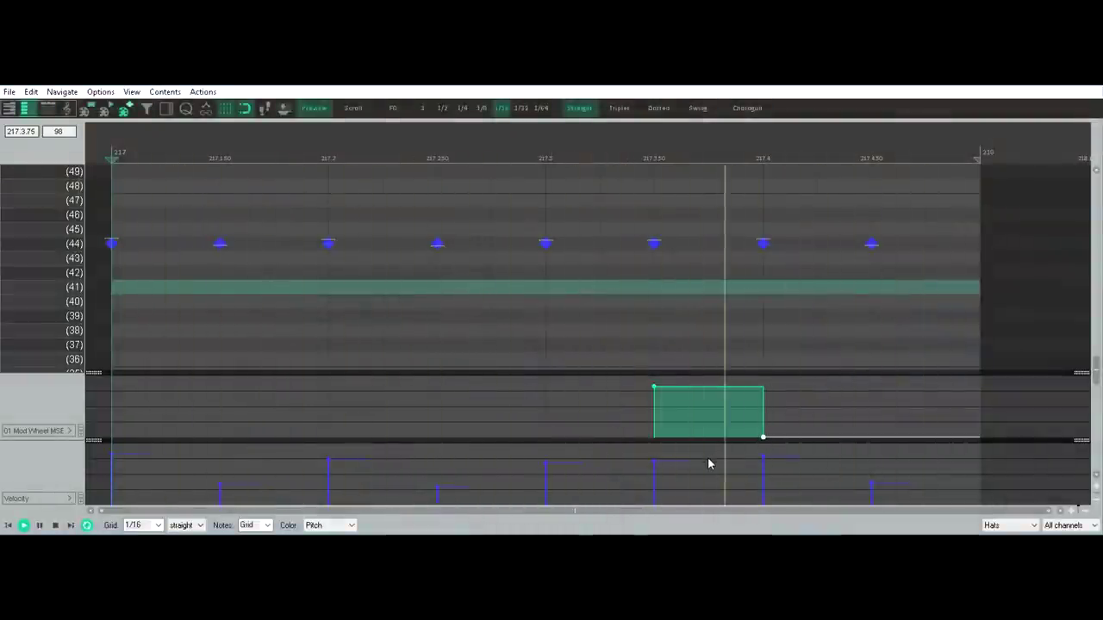
drag(683, 387, 683, 394)
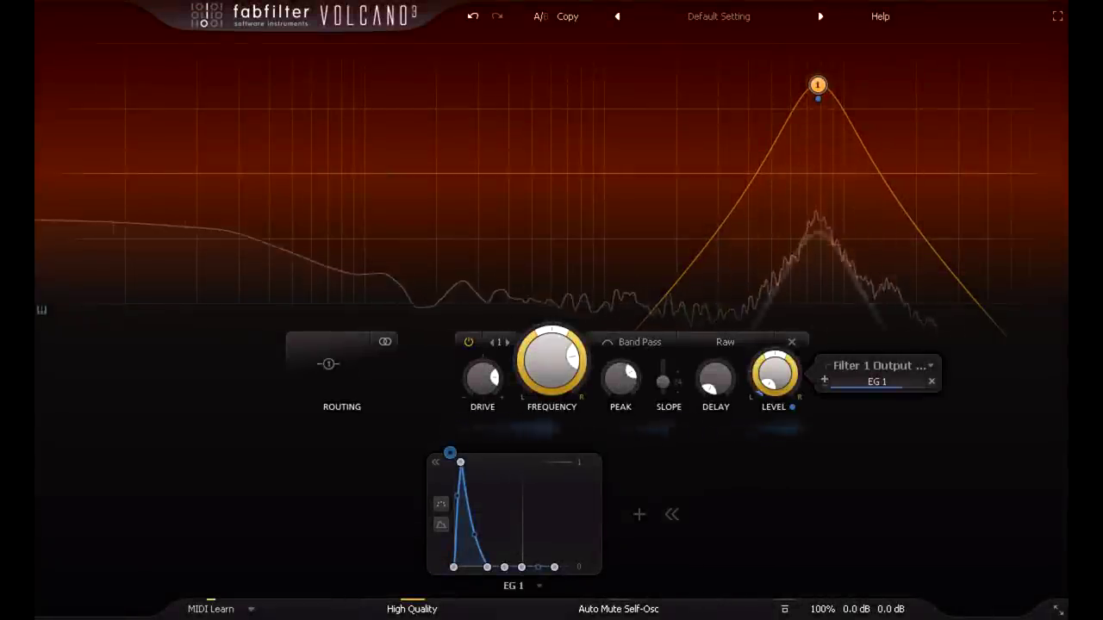
- Lower the cutoff to about 7180 Hz, set EG 1 attack to 0.015 sec and release slope to 0.250
mouse_move(546, 365)
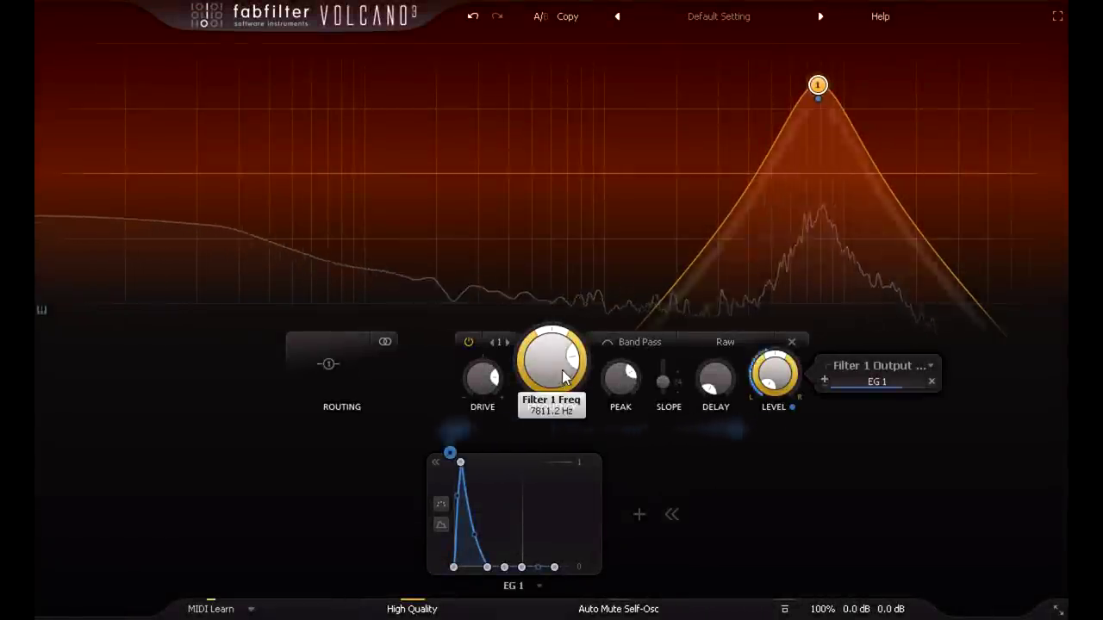
drag(546, 364, 542, 377)
mouse_move(775, 376)
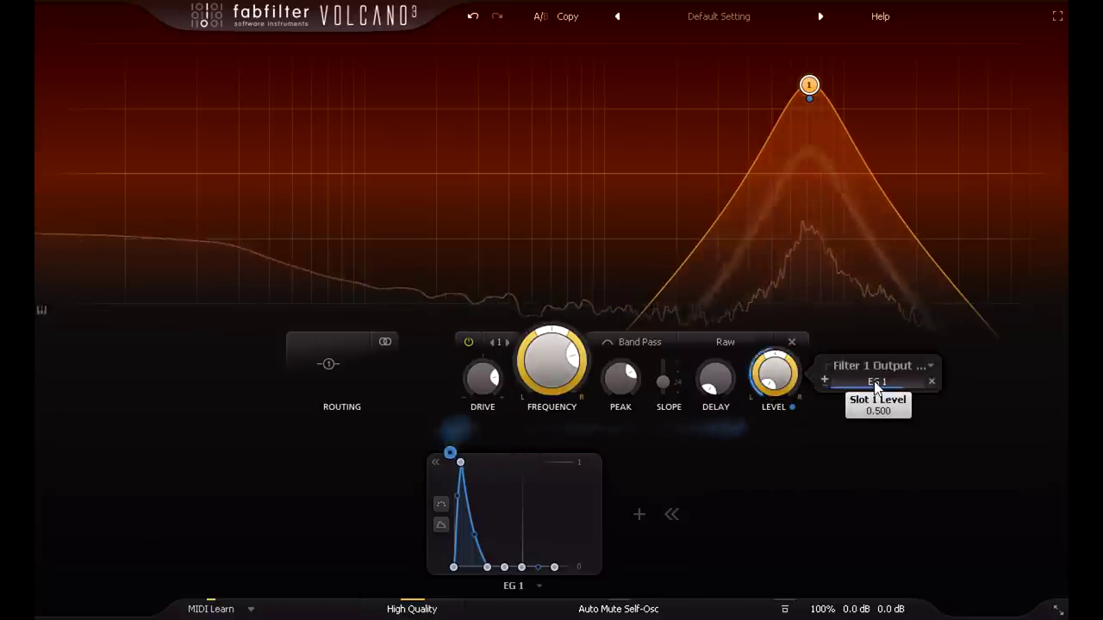
mouse_move(464, 465)
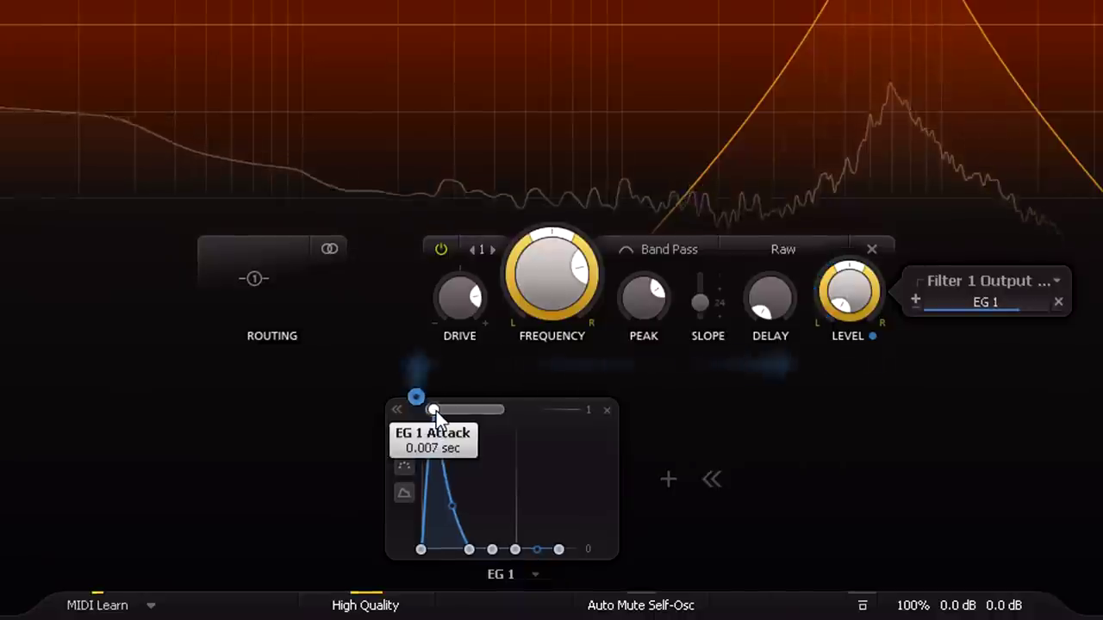
drag(436, 411, 439, 411)
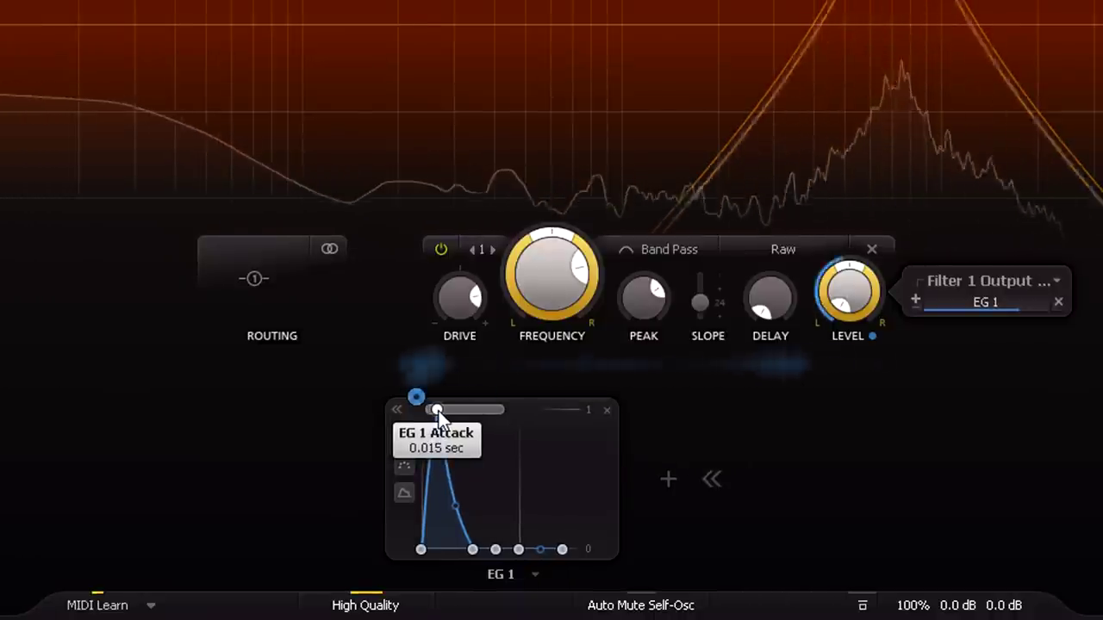
drag(454, 502, 456, 487)
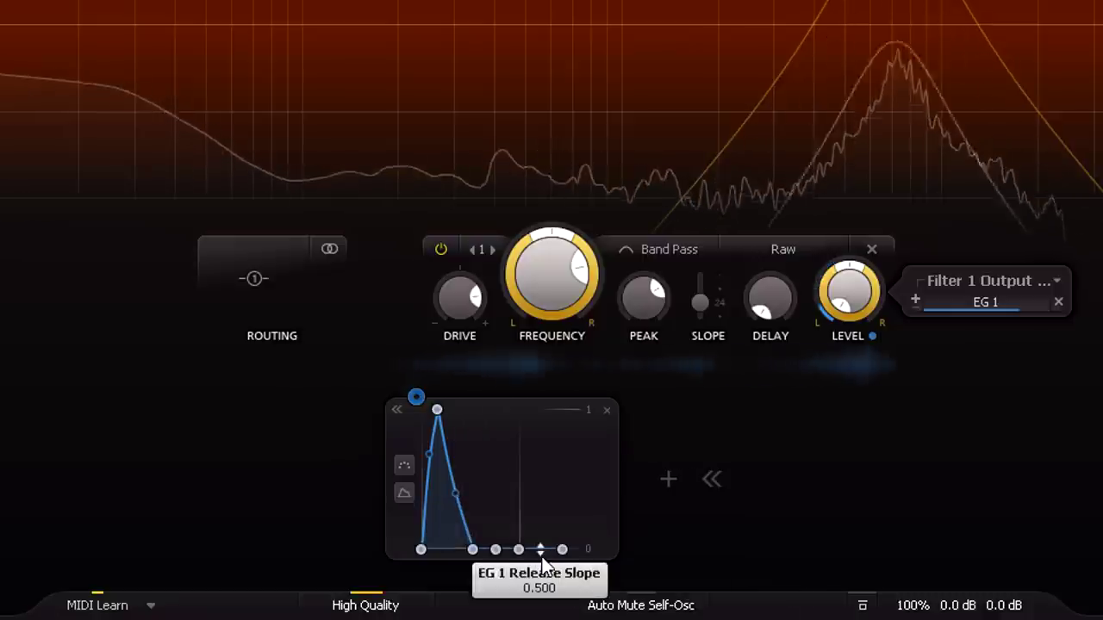
scroll(539, 550, down, 5)
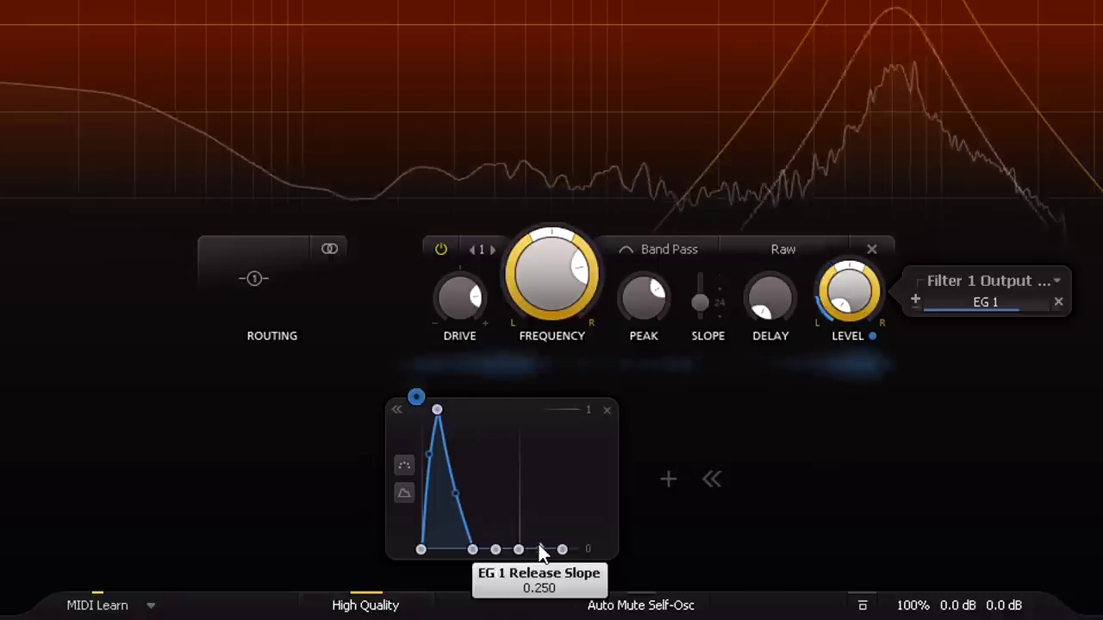
- Add a new MIDI source and set it to follow Velocity
click(670, 479)
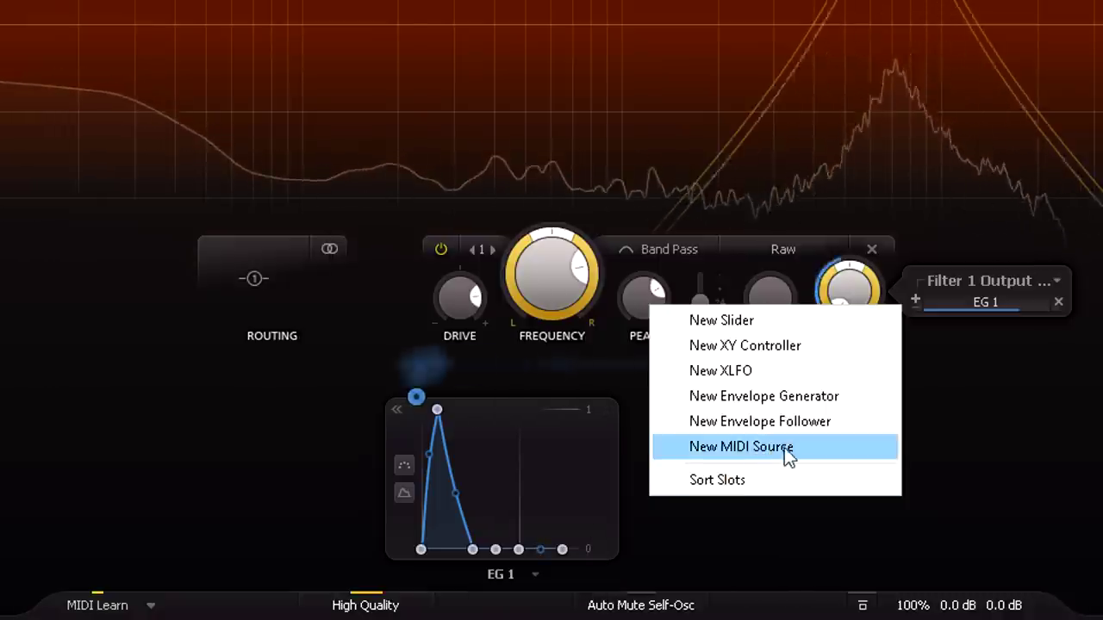
click(805, 456)
click(646, 494)
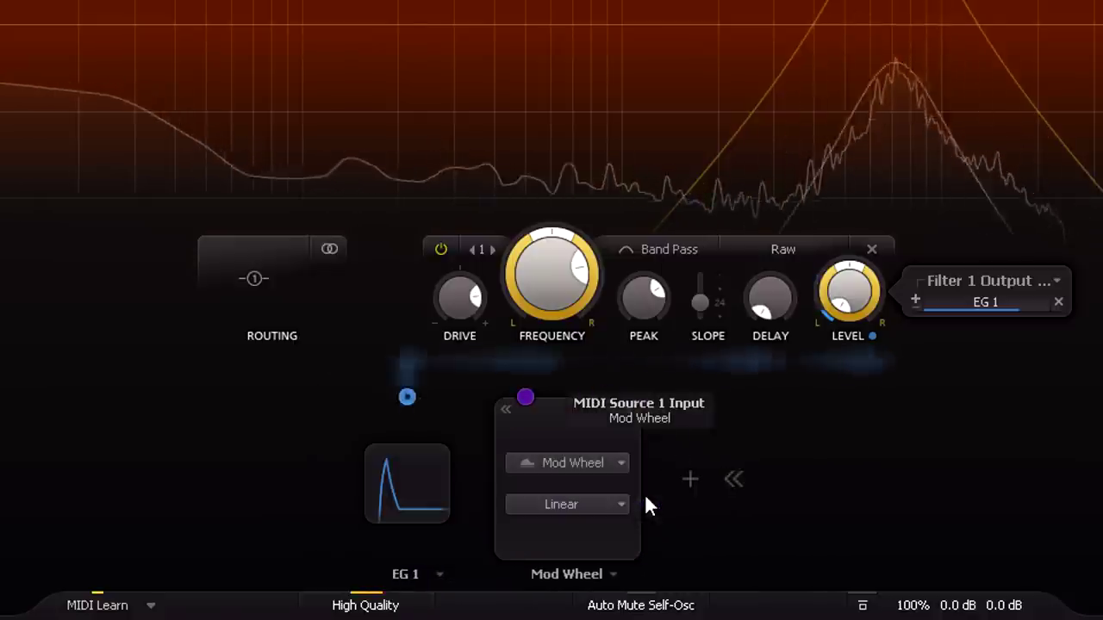
click(594, 461)
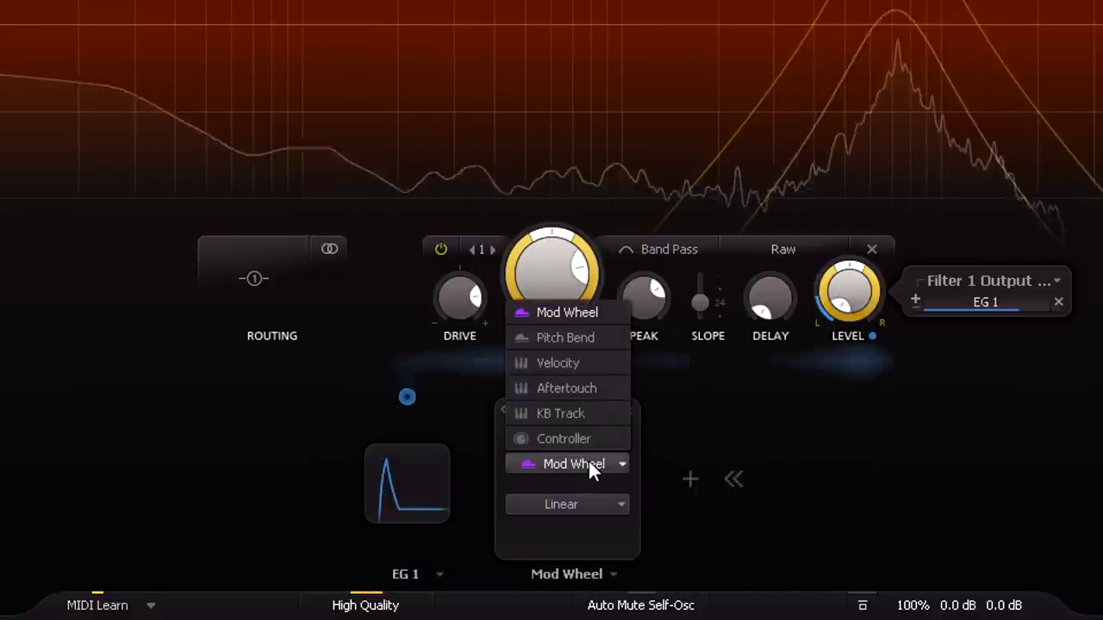
click(586, 365)
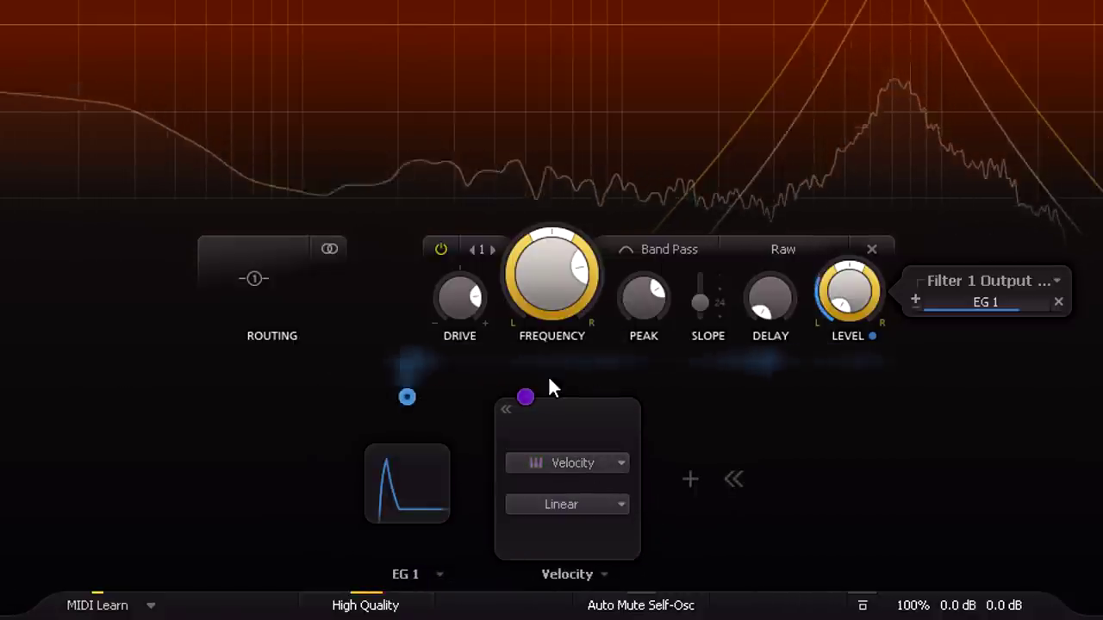
- Route Velocity to EG 1's attack at a small amount of 0.028
mouse_move(522, 402)
mouse_down()
mouse_move(456, 423)
mouse_move(409, 469)
mouse_move(375, 413)
mouse_up()
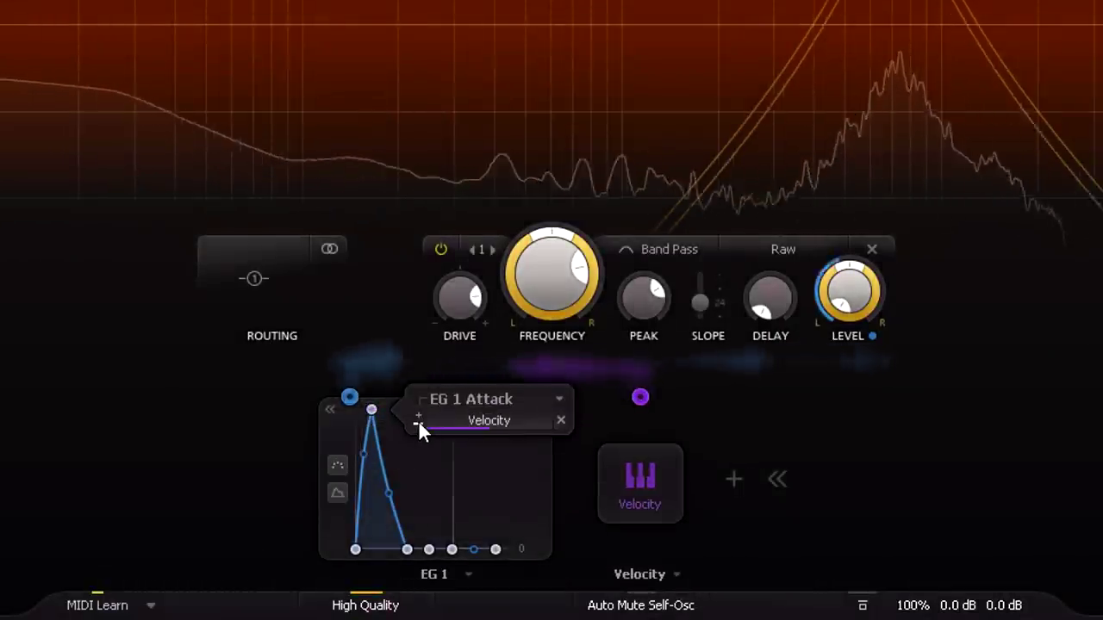
mouse_move(371, 412)
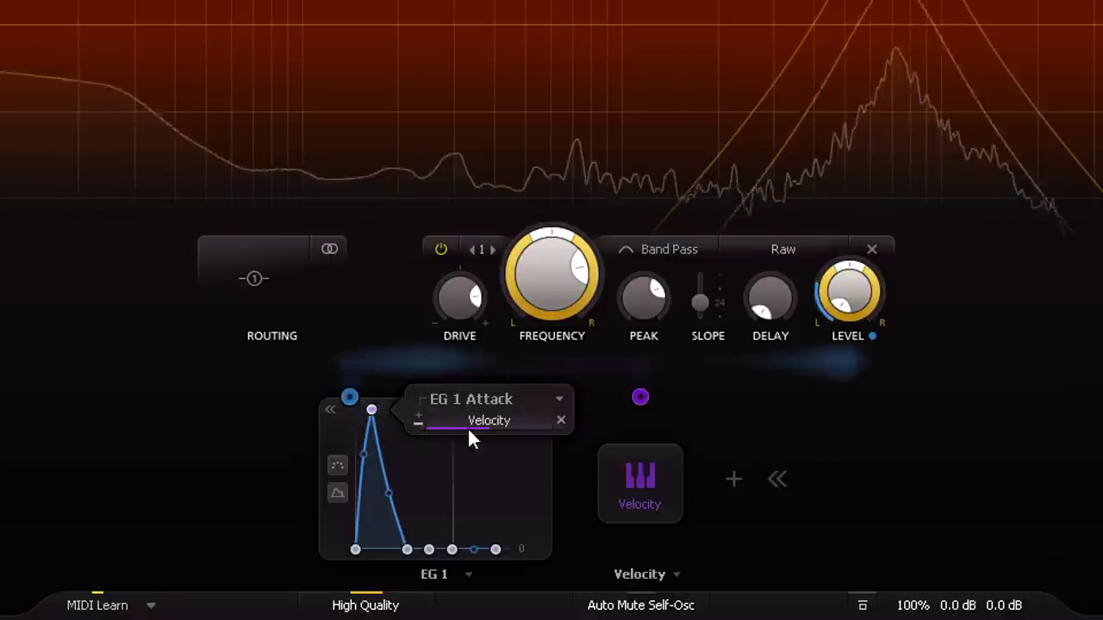
mouse_move(488, 428)
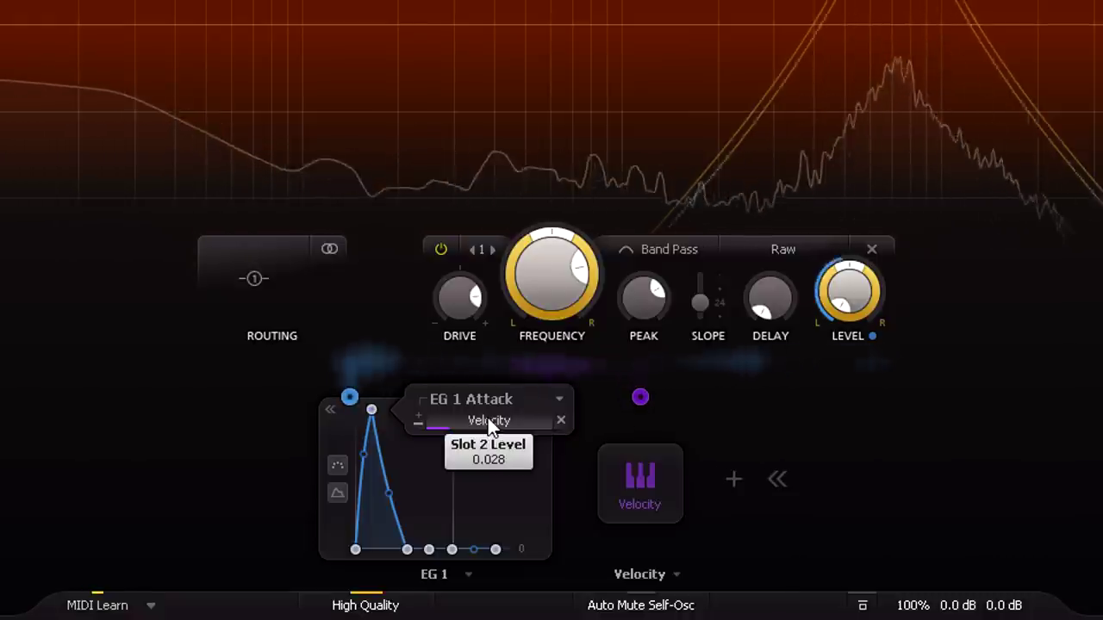
mouse_move(963, 605)
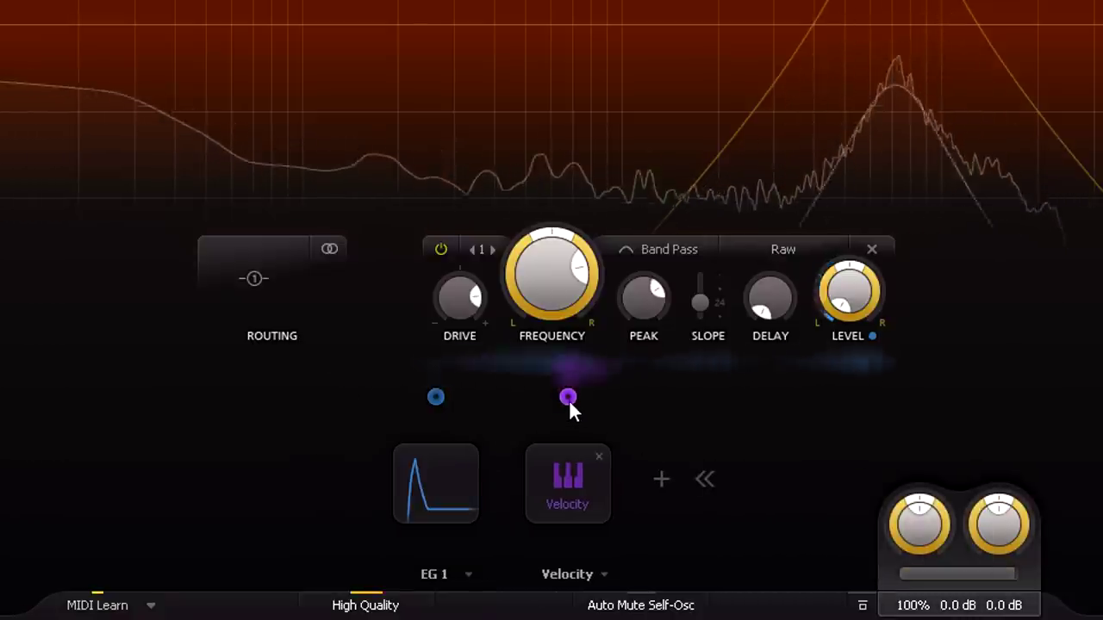
- Route Velocity to output gain and Filter 1 frequency, reducing the frequency amount to about 0.019
drag(568, 398, 991, 527)
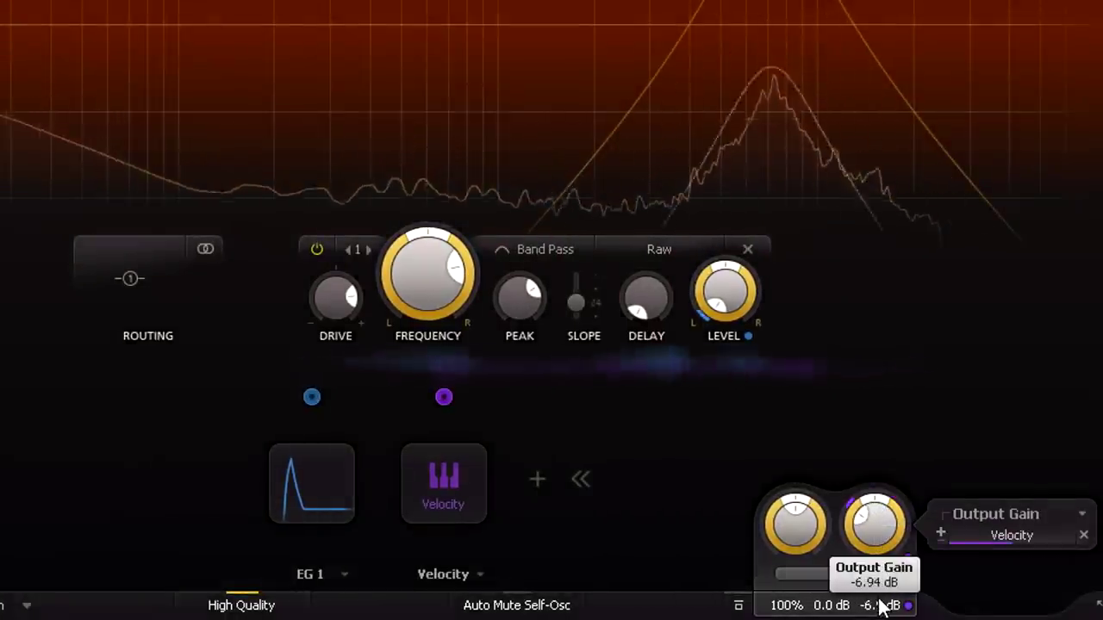
scroll(1004, 537, down, 3)
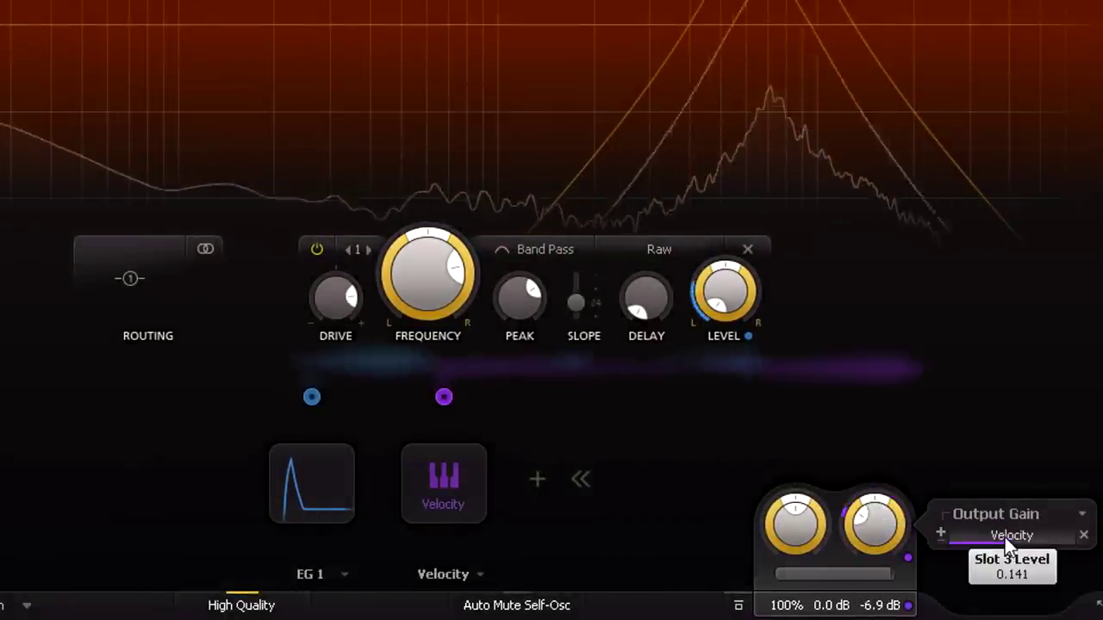
scroll(1004, 537, down, 3)
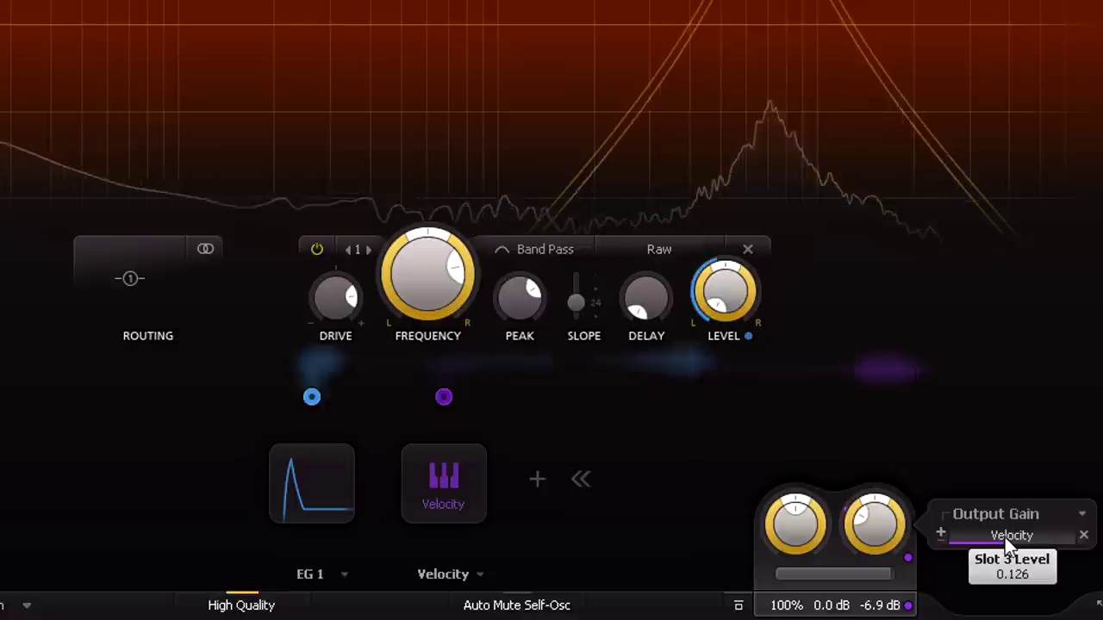
scroll(1004, 537, down, 2)
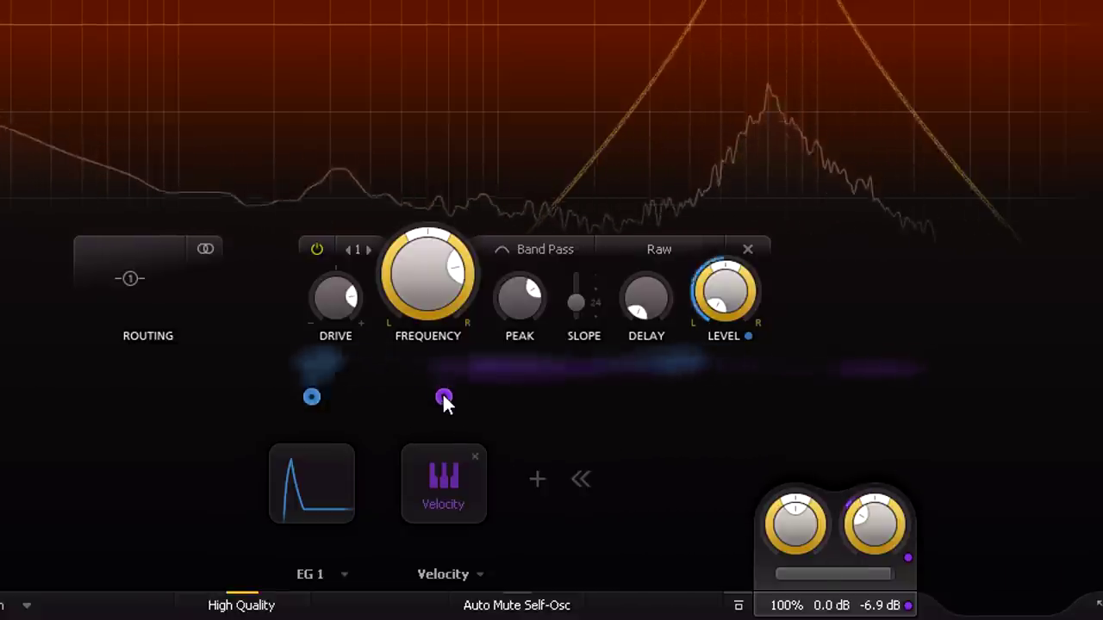
drag(443, 397, 423, 284)
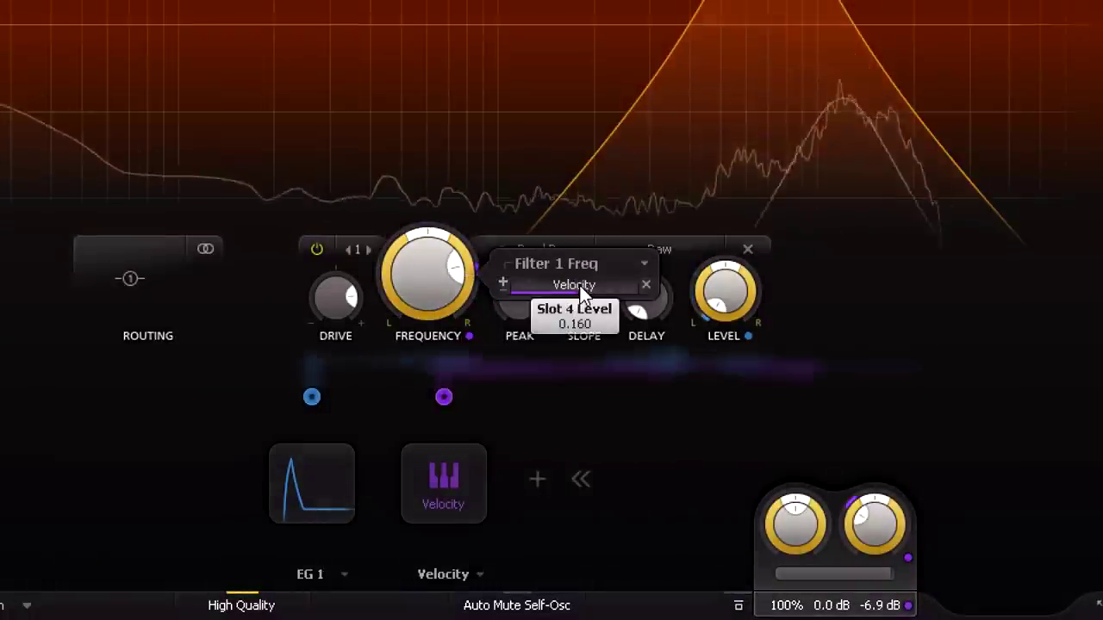
scroll(582, 293, down, 5)
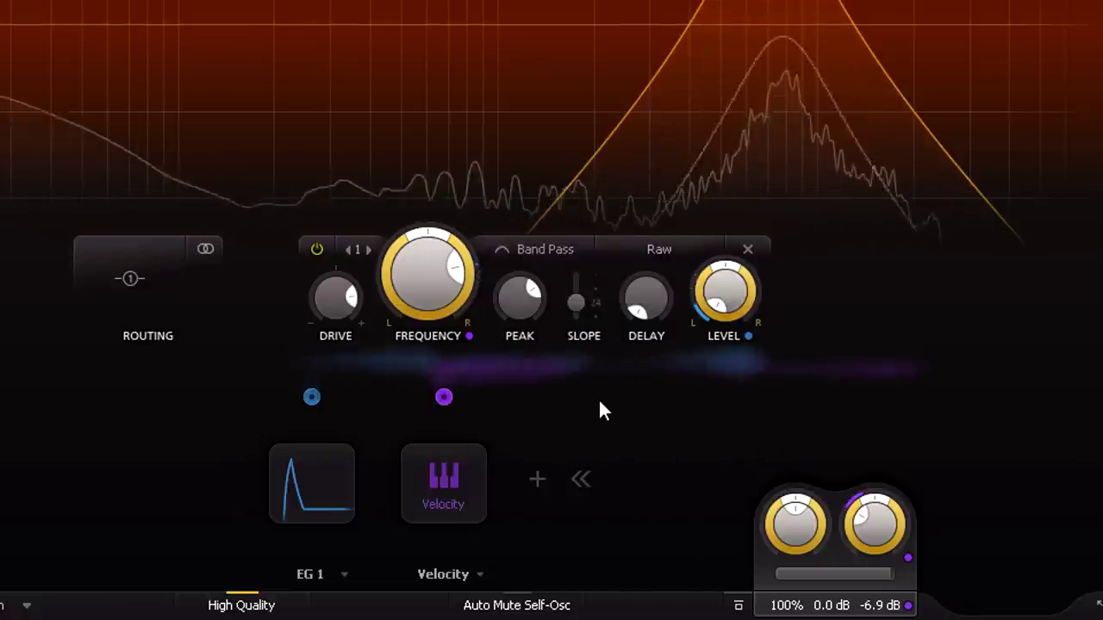
- Add a new XLFO 1 loaded with the Sample & Hold random preset
click(537, 479)
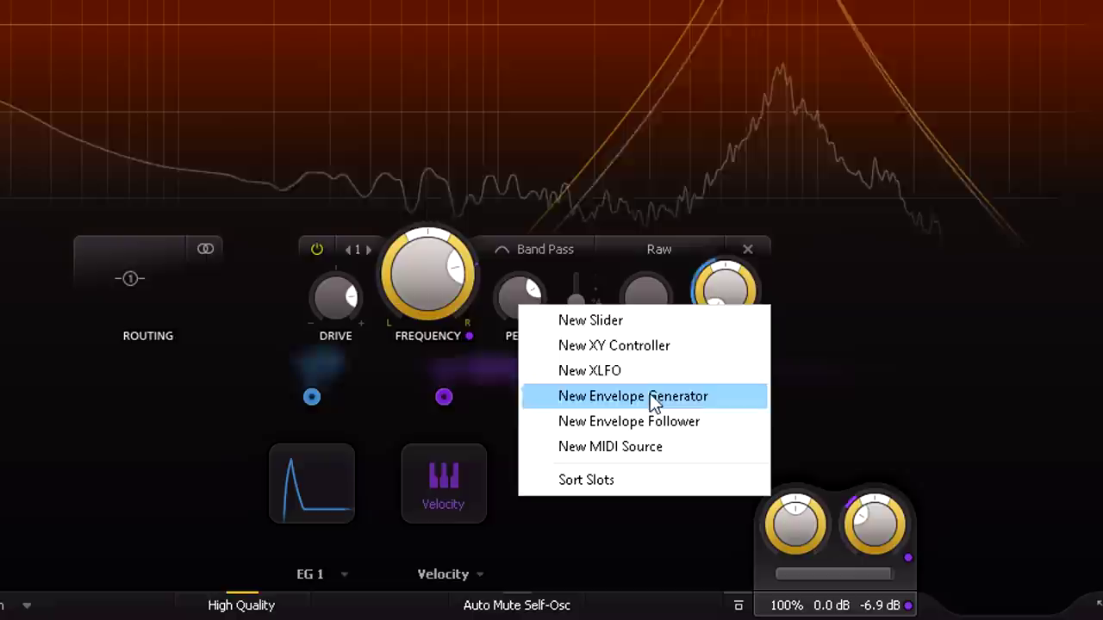
click(630, 368)
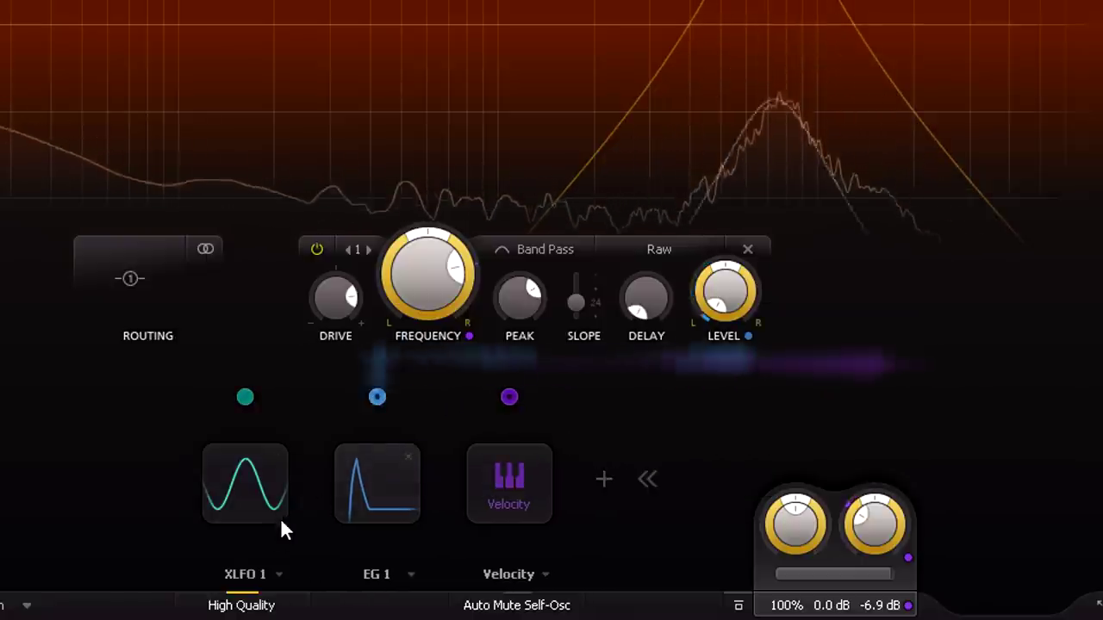
click(278, 574)
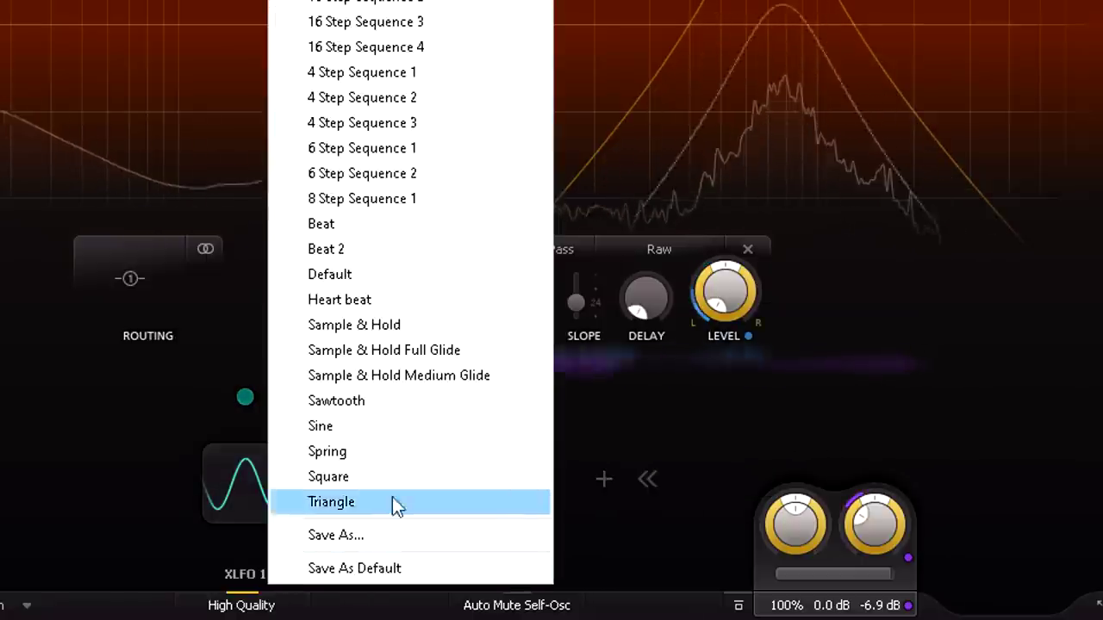
click(431, 327)
- Set XLFO 1 to Retrigger, route it to Filter 1's frequency (about 0.022), and nudge the pan
click(239, 491)
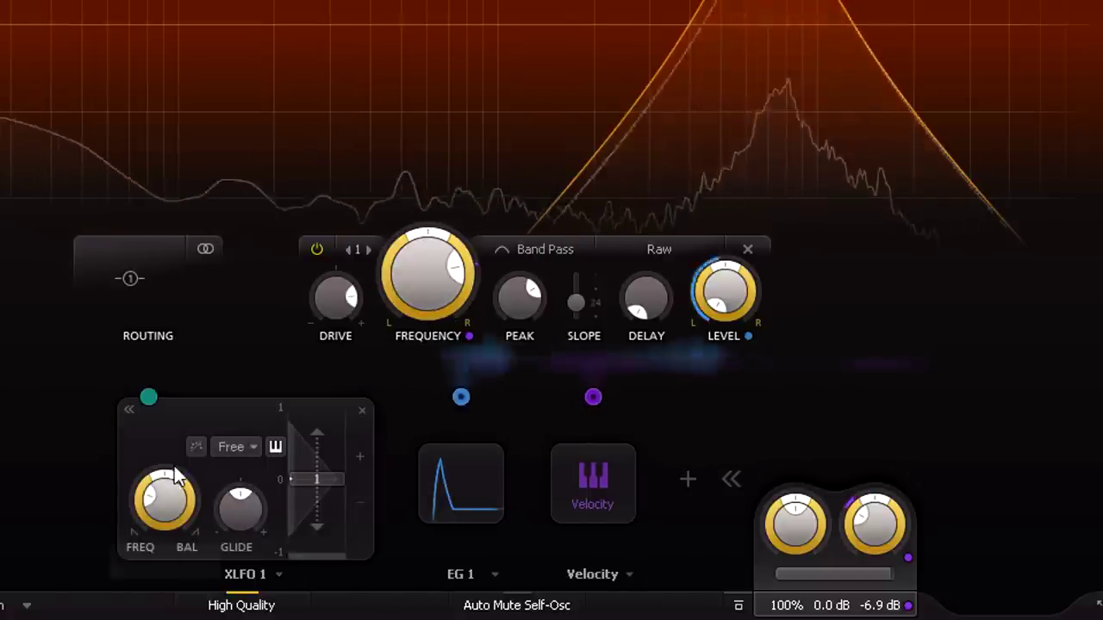
click(198, 446)
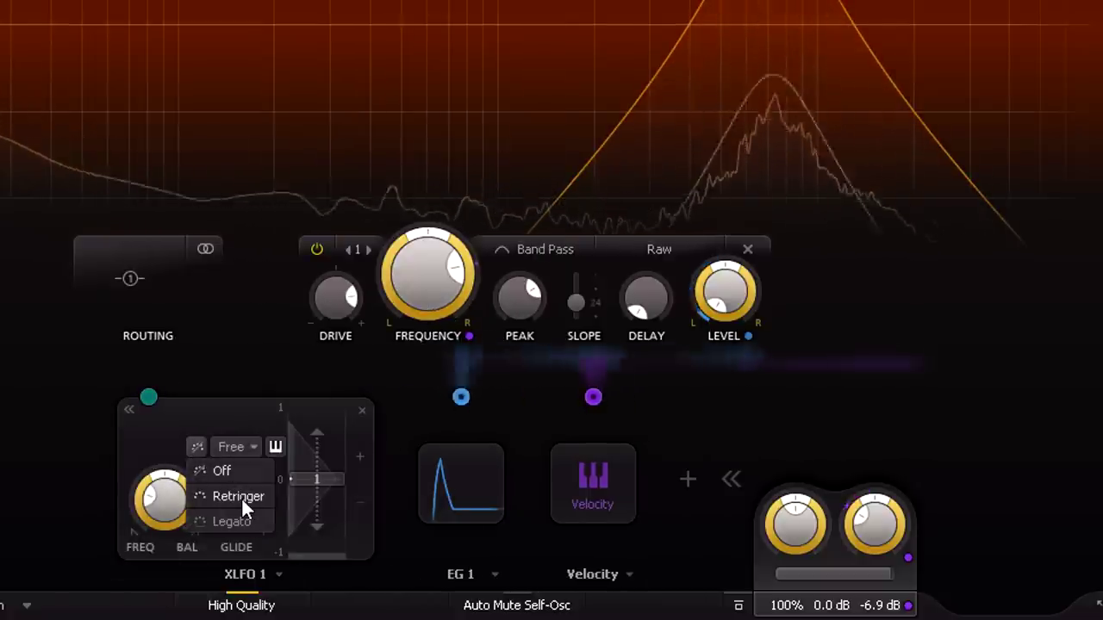
click(238, 496)
drag(149, 401, 585, 275)
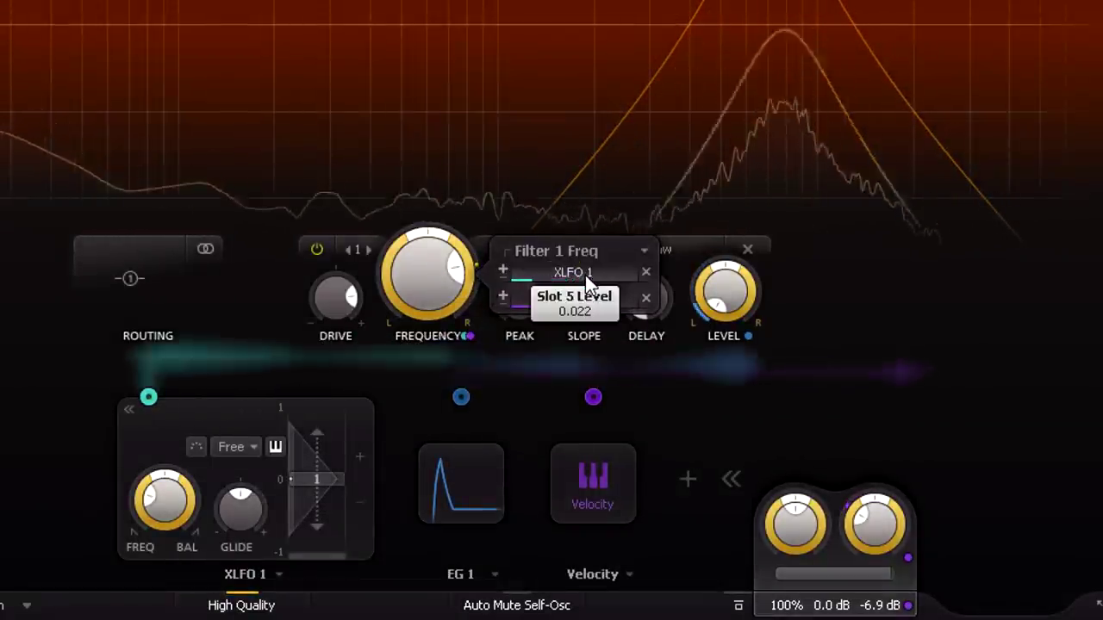
drag(701, 290, 684, 223)
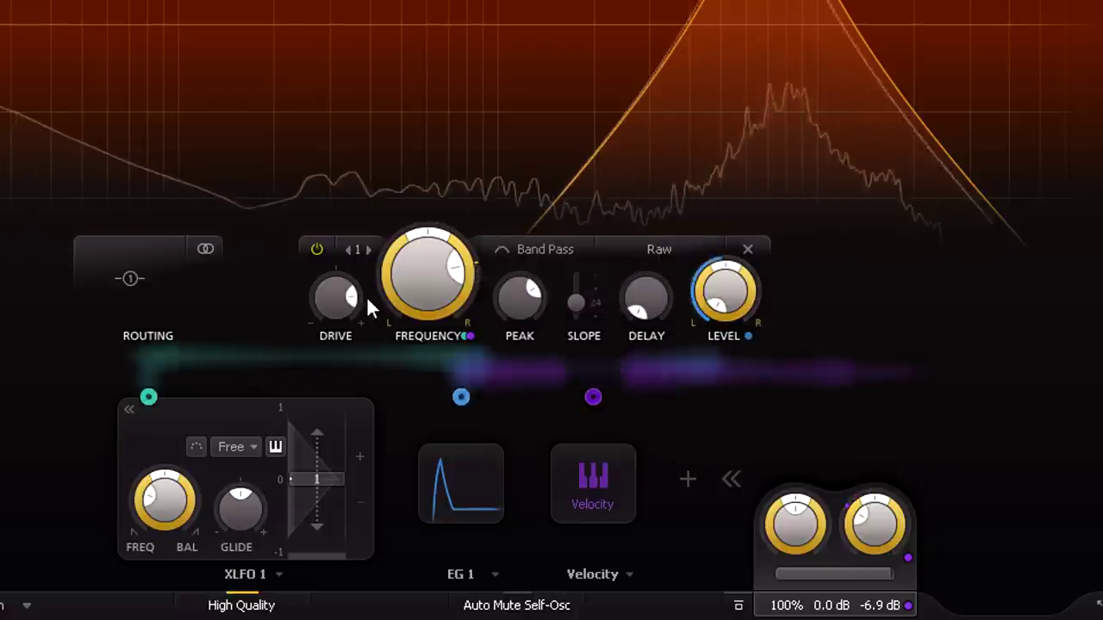
- Move Filter 1's pan left and fine-tune it to about -0.08
drag(391, 307, 416, 344)
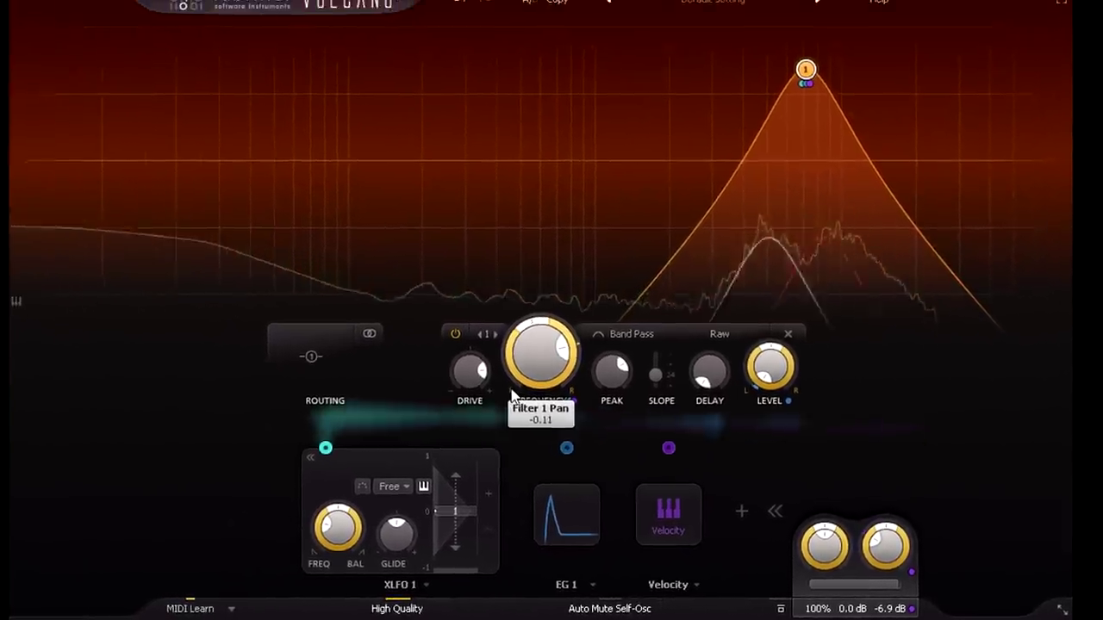
drag(511, 395, 509, 386)
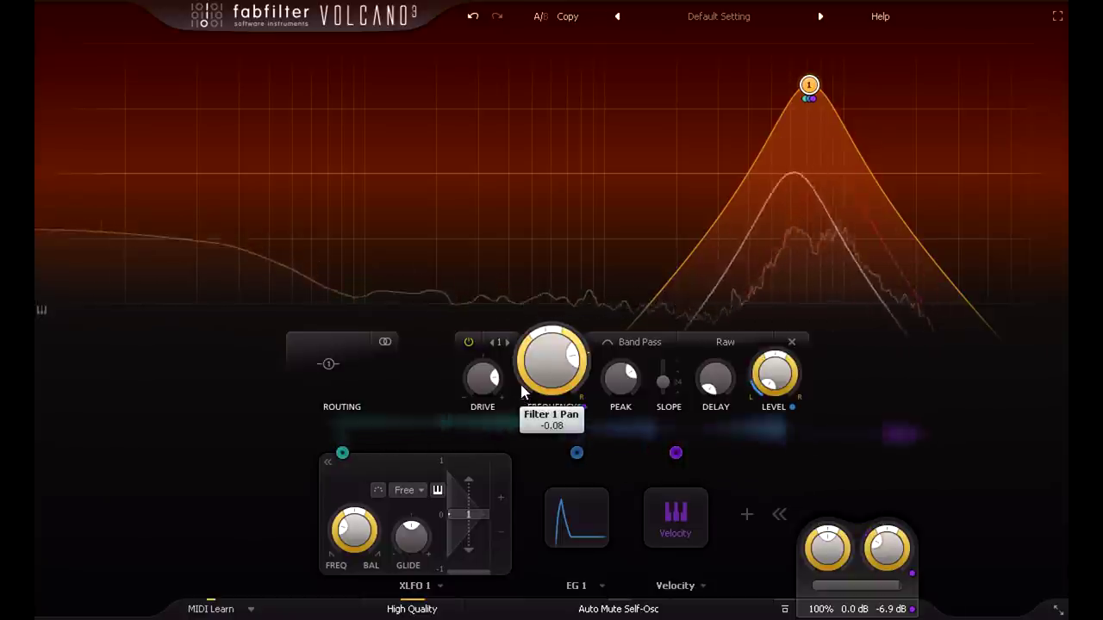